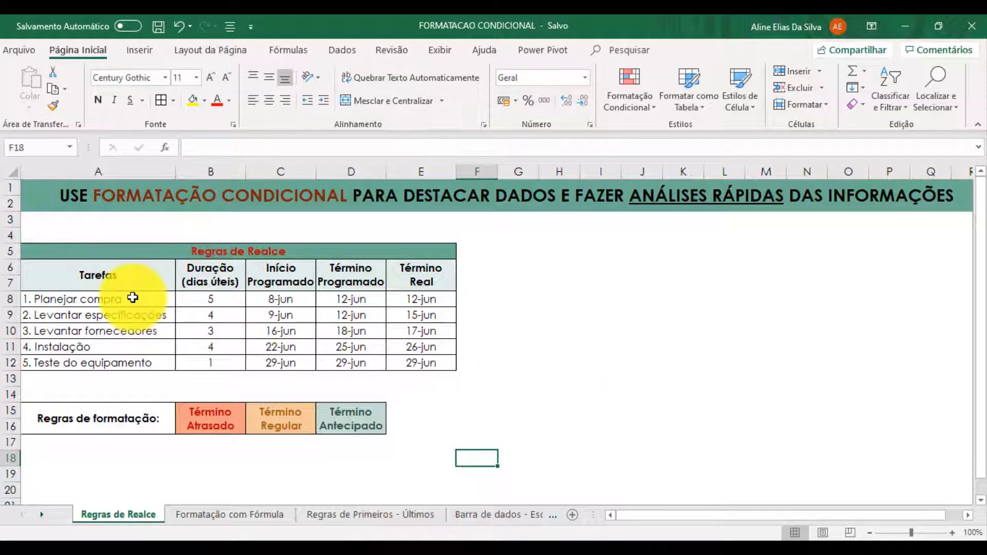
drag(131, 298, 133, 359)
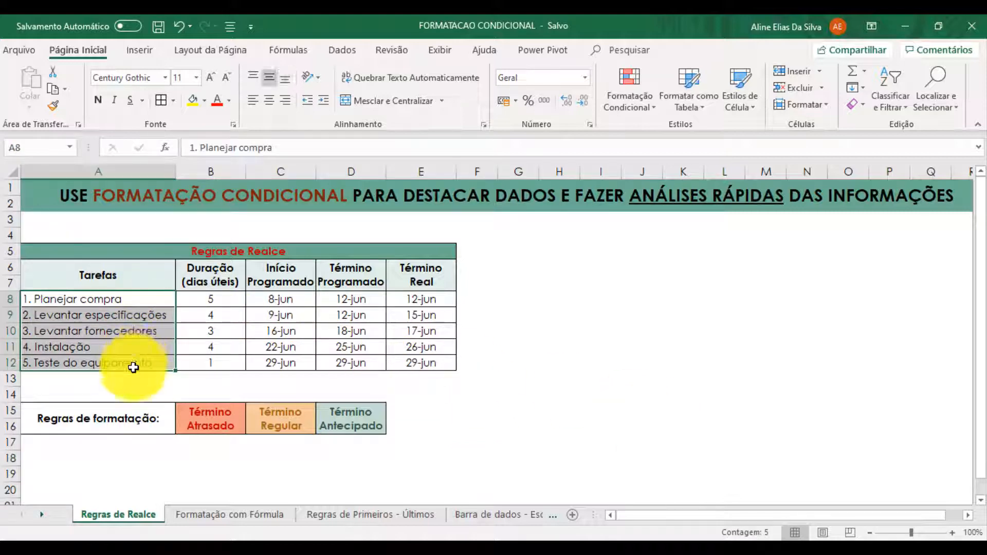
click(10, 299)
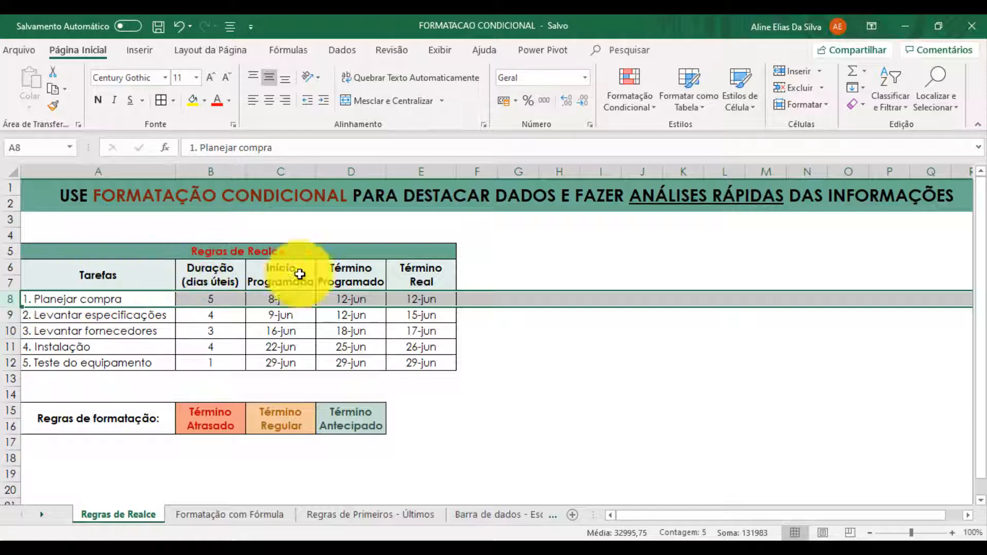
click(359, 299)
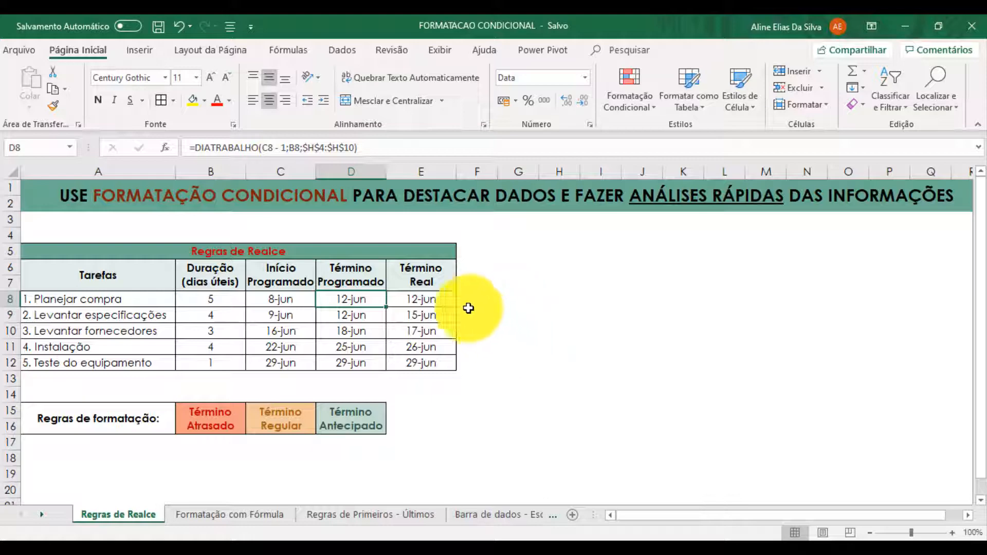
drag(443, 275, 421, 364)
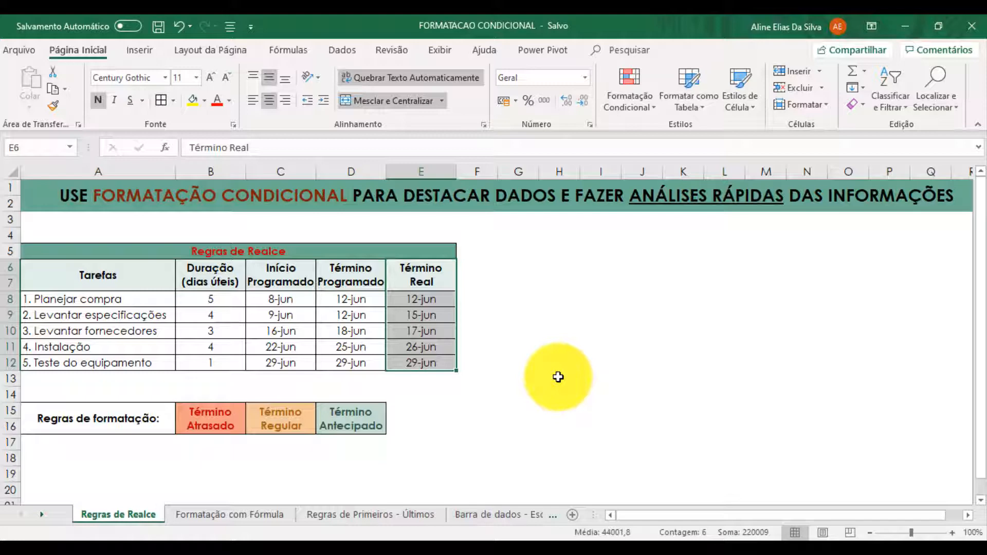
click(558, 376)
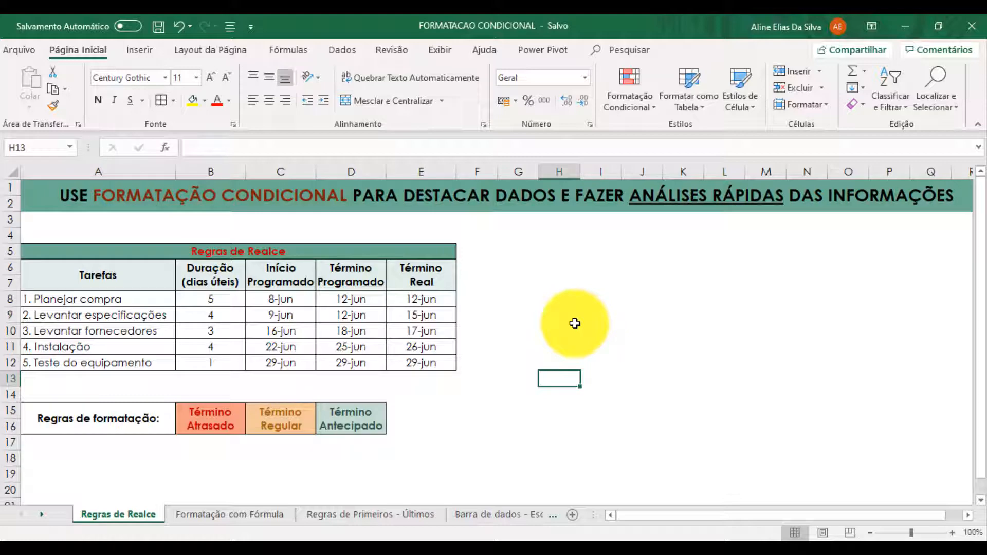
Set up a Greater Than highlight rule on the Término Real dates in E8:E12, comparing them with =$D8.
click(430, 303)
drag(430, 309, 423, 363)
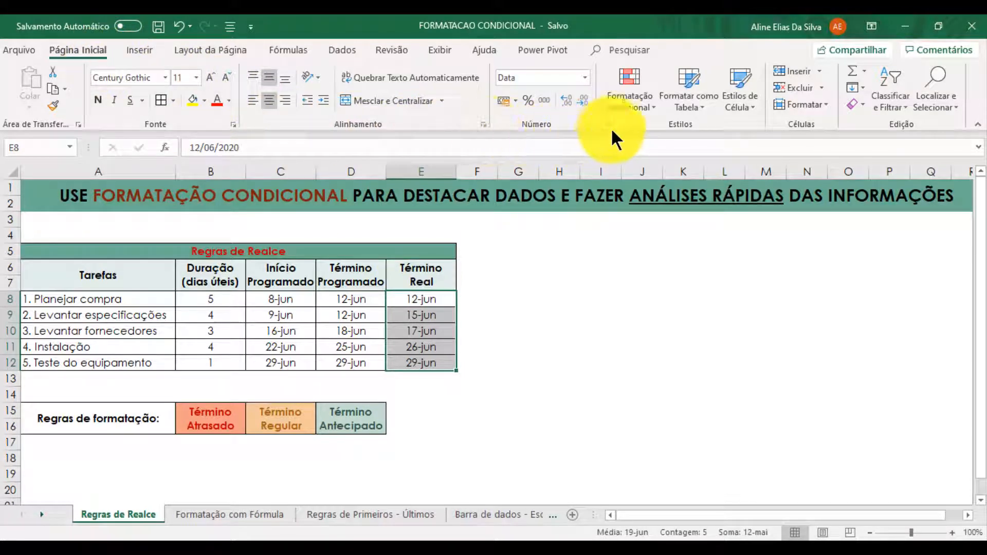
click(652, 112)
mouse_move(733, 138)
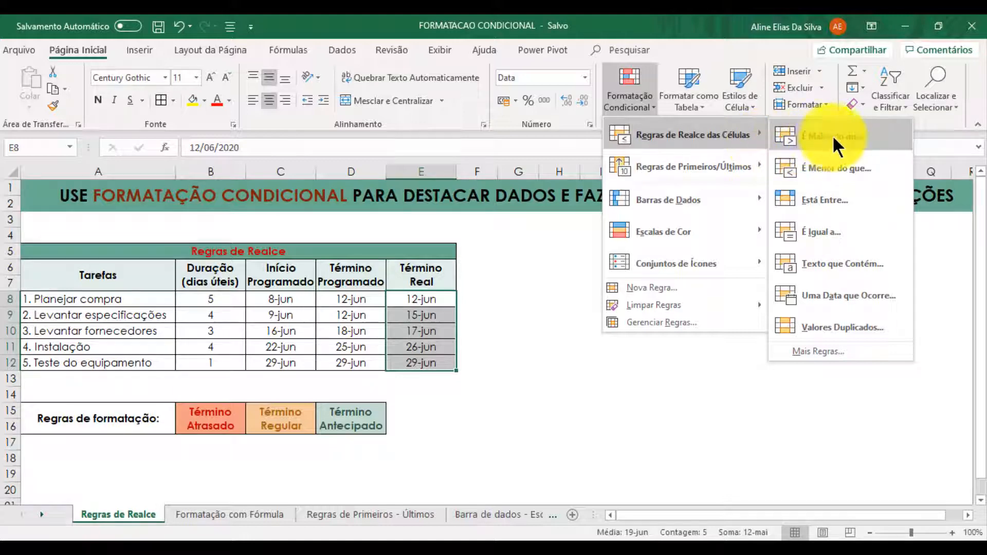
click(903, 140)
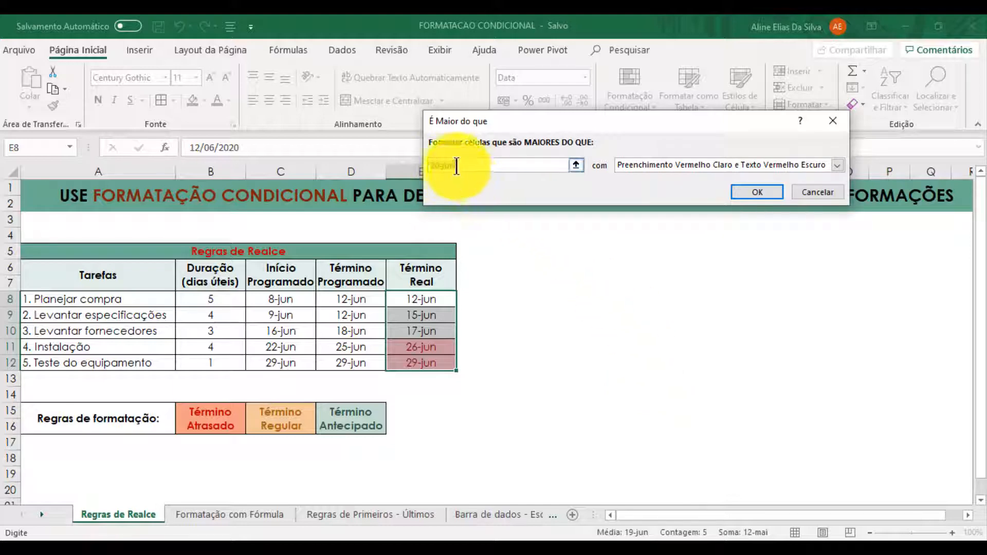
key(BackSpace)
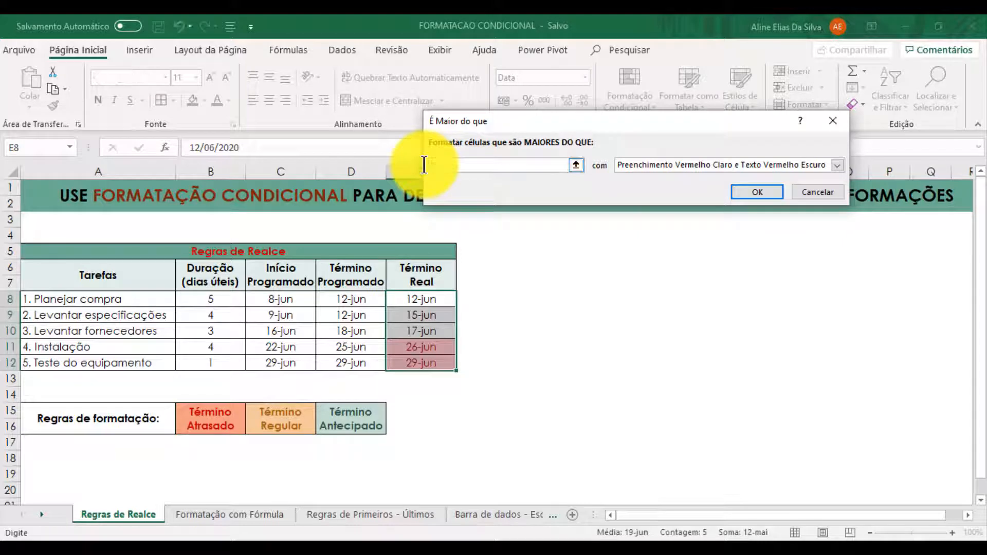
click(356, 301)
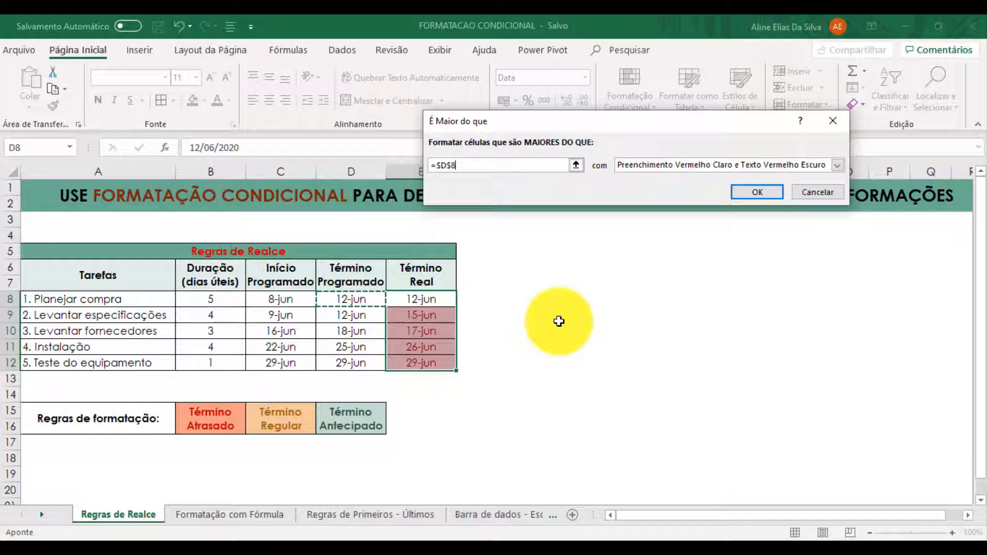
click(453, 164)
key(BackSpace)
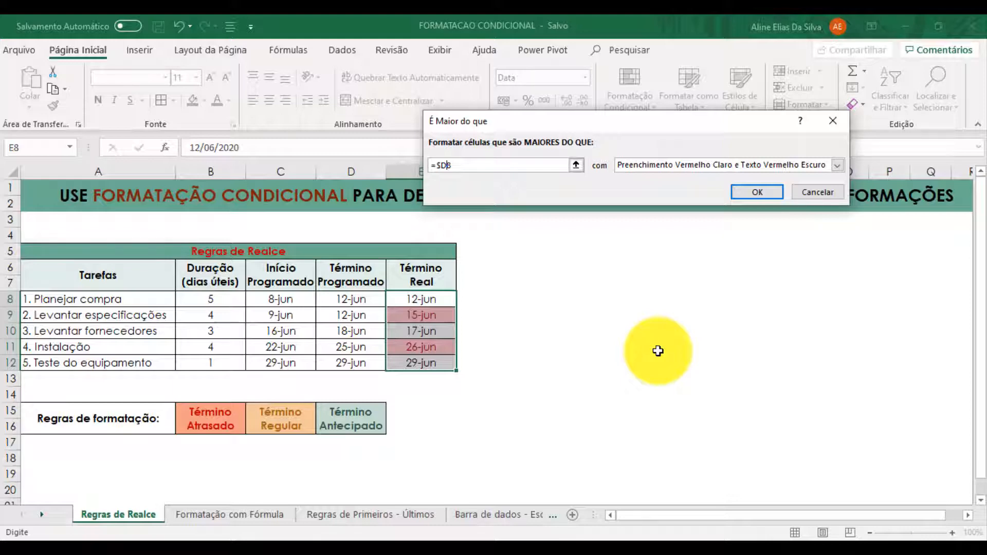
key(Tab)
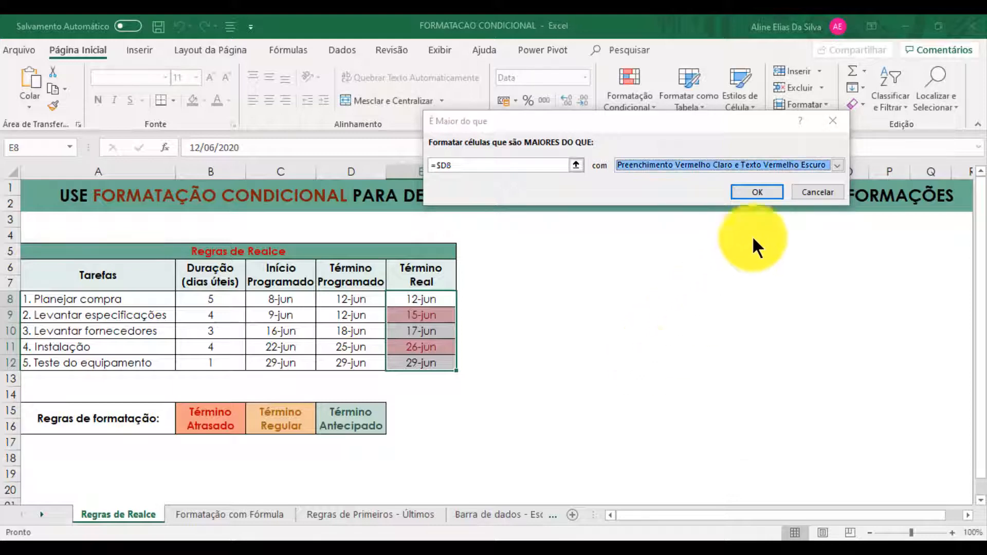
click(834, 164)
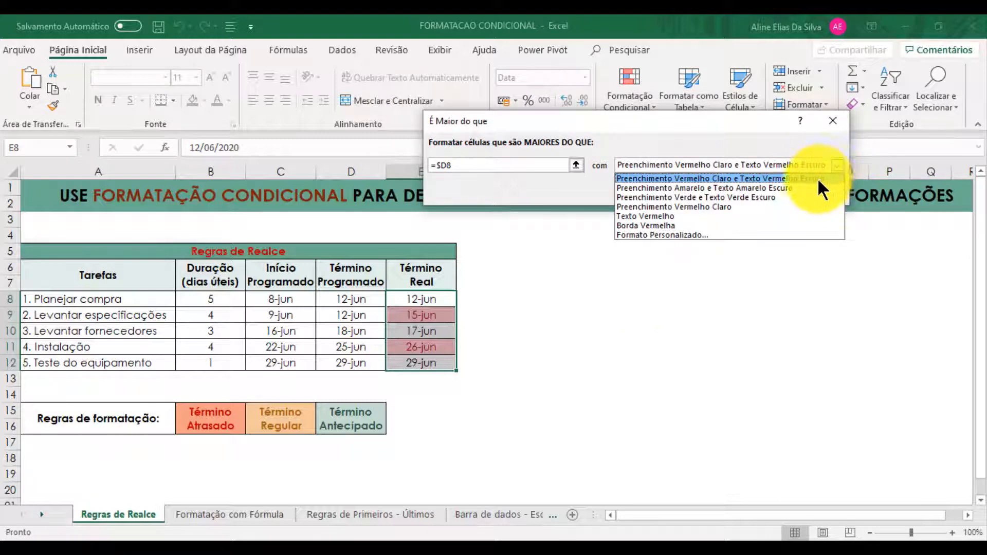
click(736, 233)
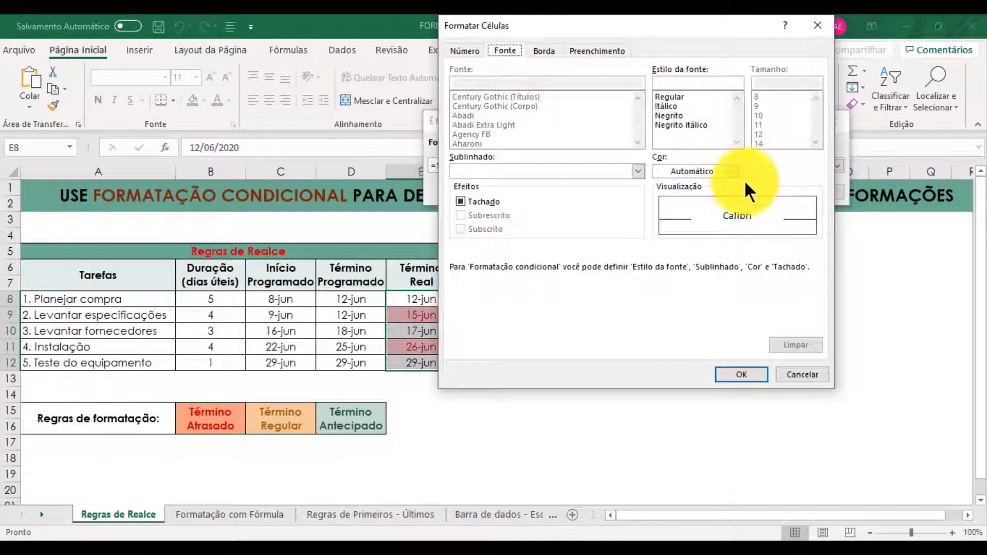
click(735, 172)
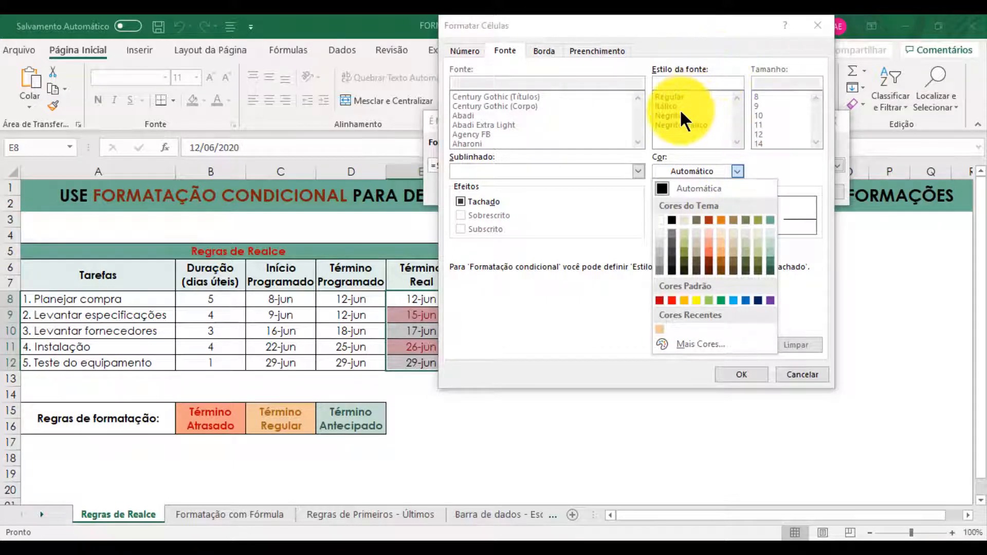
click(798, 170)
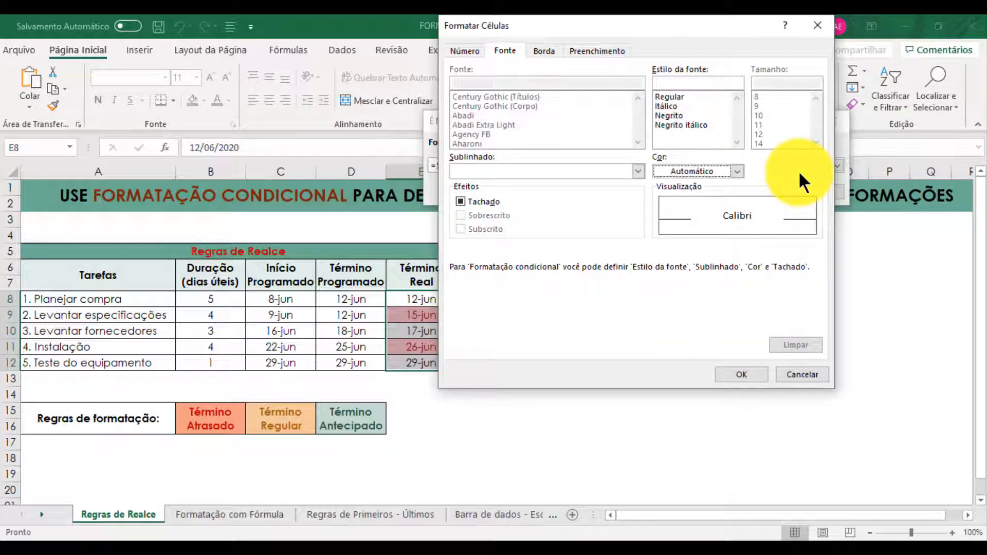
click(549, 50)
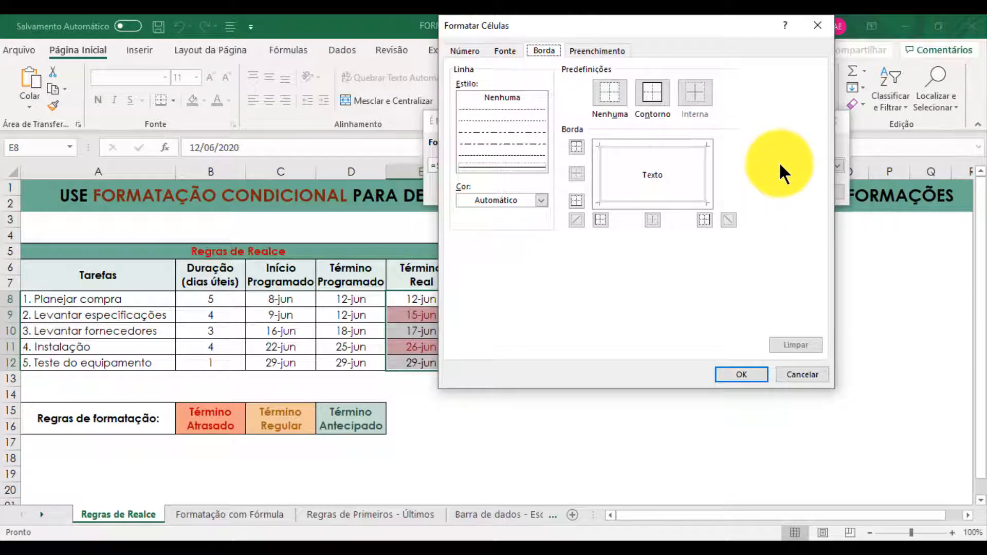
click(619, 49)
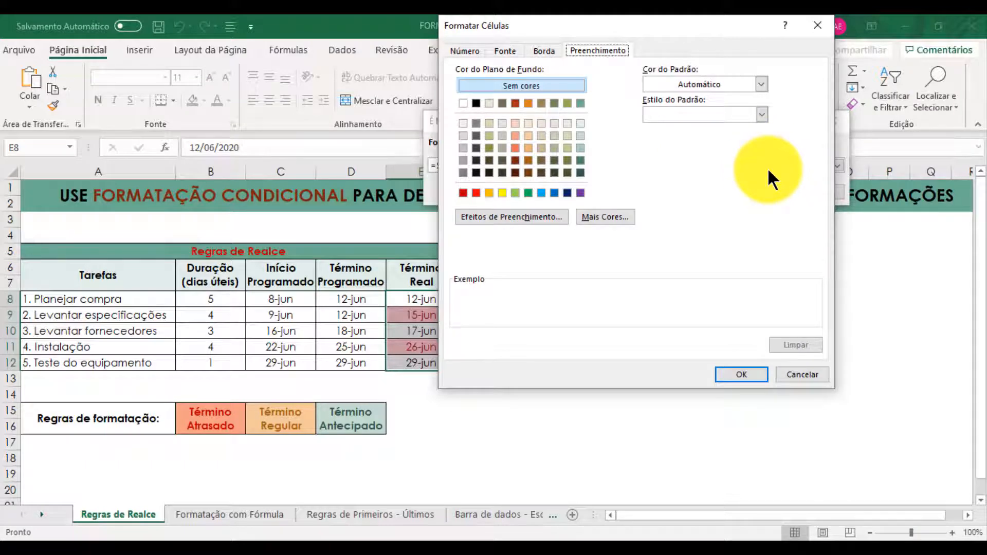
click(804, 371)
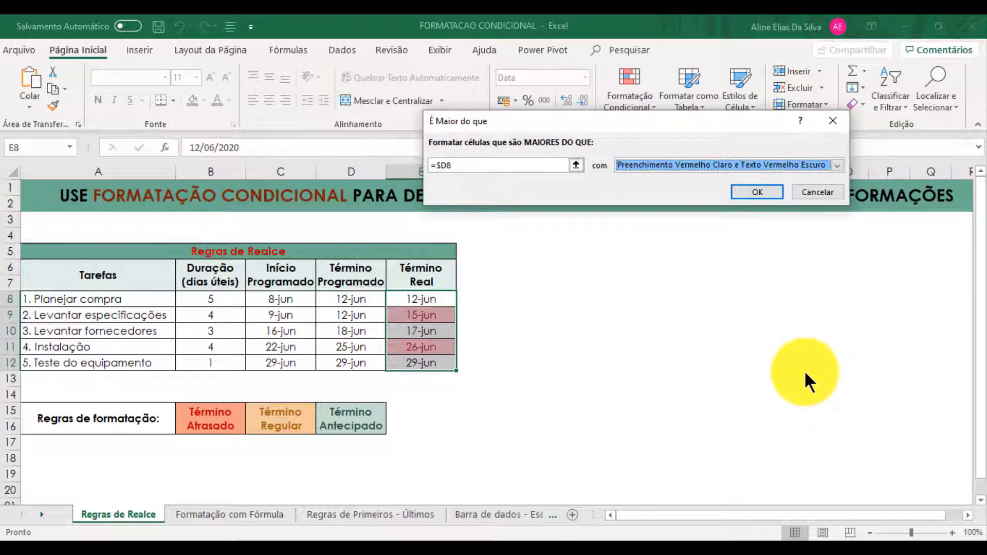
Apply the Greater Than rule with the light red fill and dark red text format.
click(757, 191)
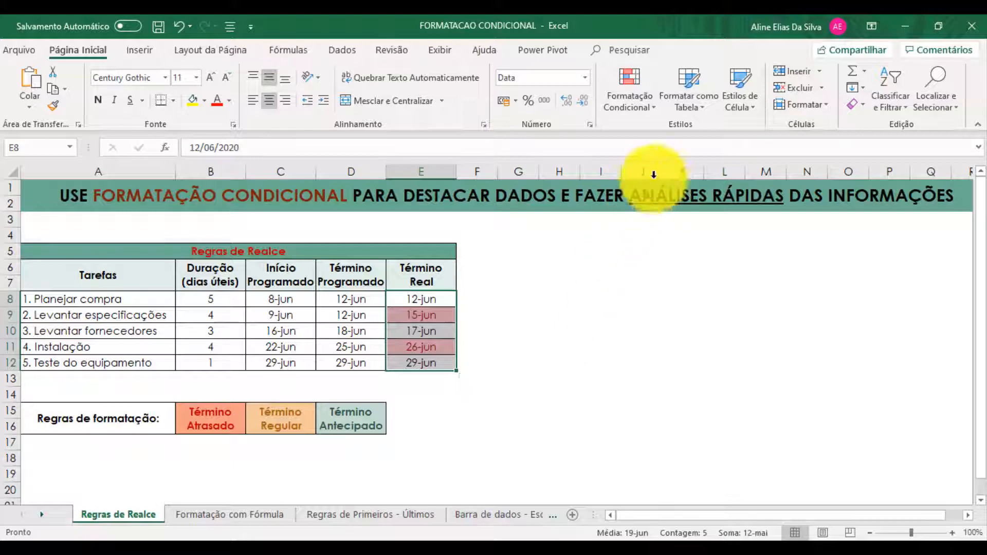
Add an Equal To highlight rule on E8:E12 comparing with =$D8, using yellow fill and dark yellow text.
click(650, 103)
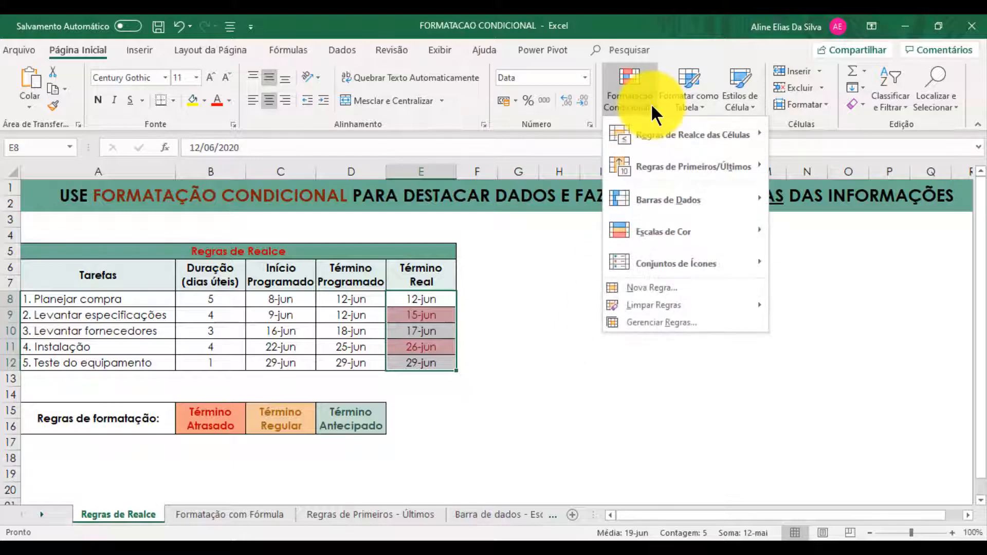
mouse_move(705, 132)
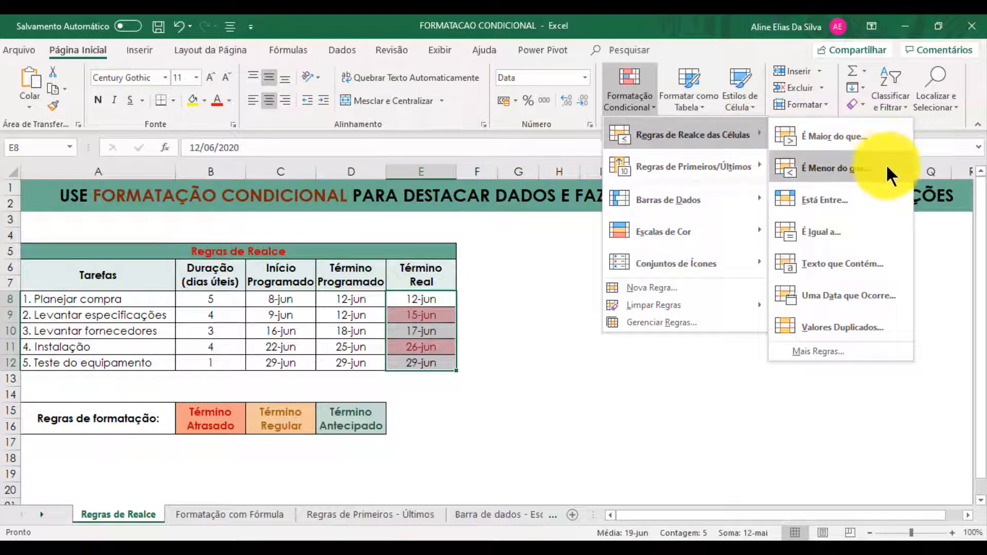
click(902, 230)
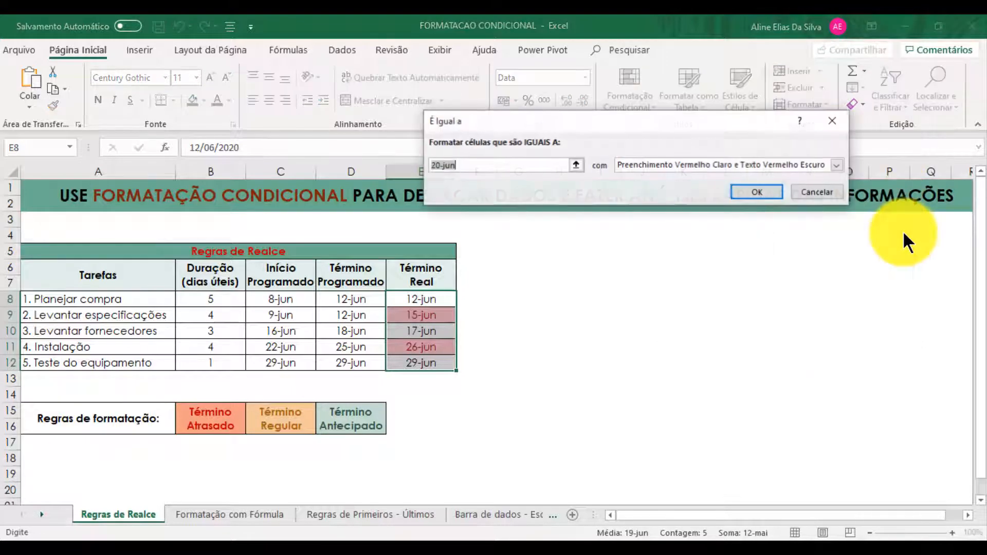
click(838, 165)
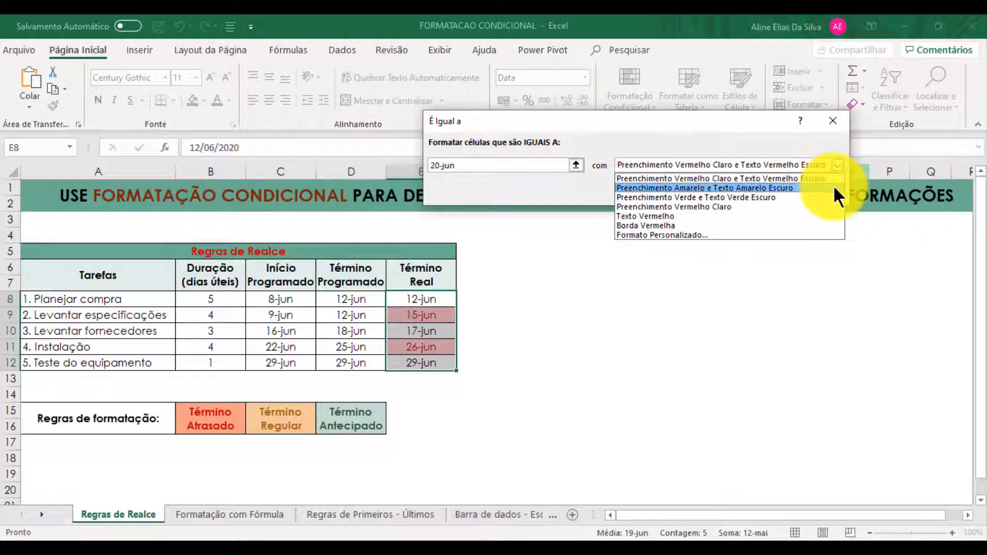
click(834, 188)
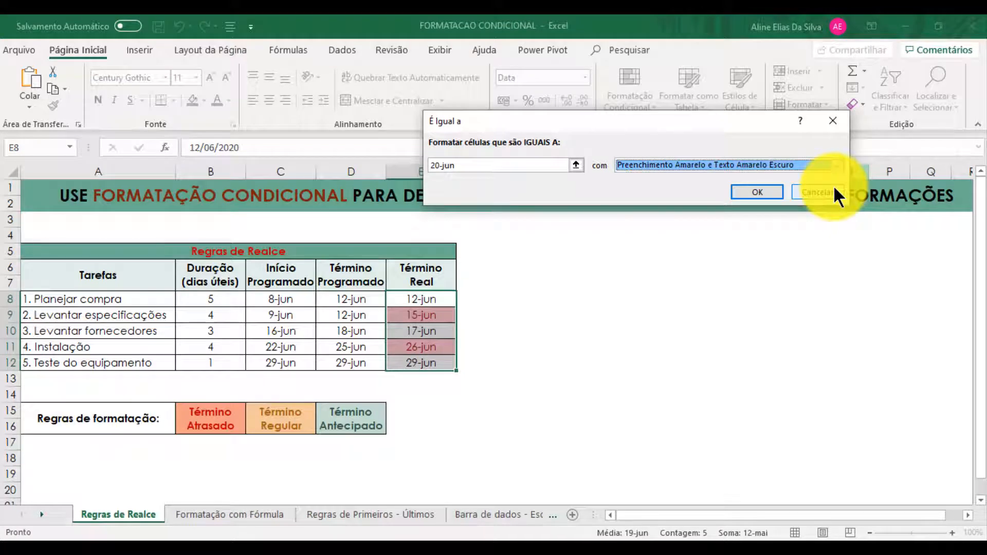
click(453, 166)
drag(423, 173, 431, 170)
key(Delete)
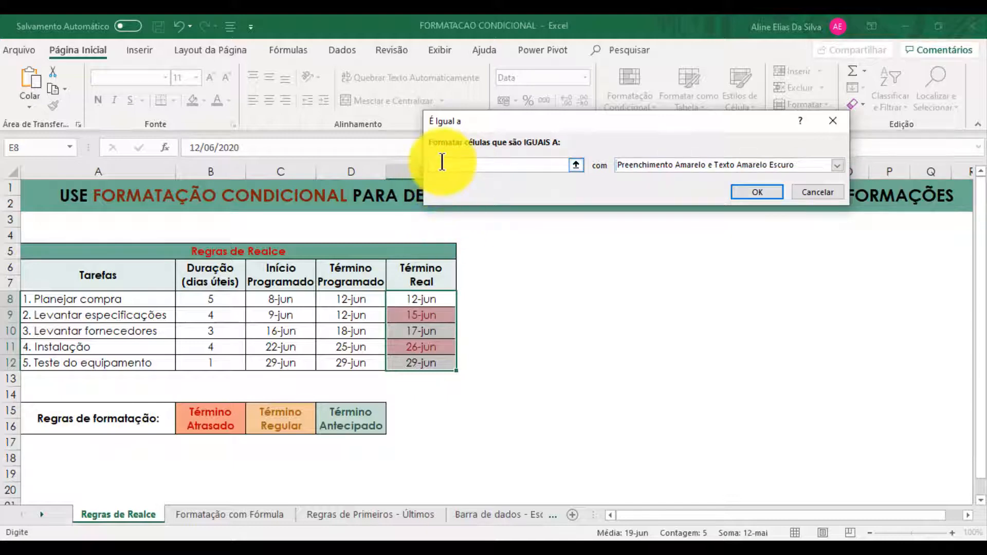
click(352, 298)
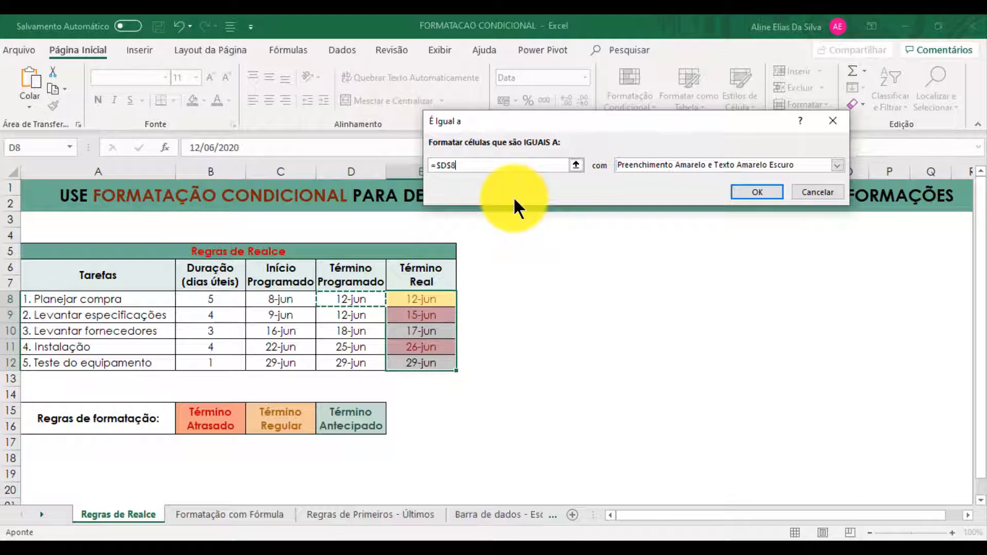
click(452, 165)
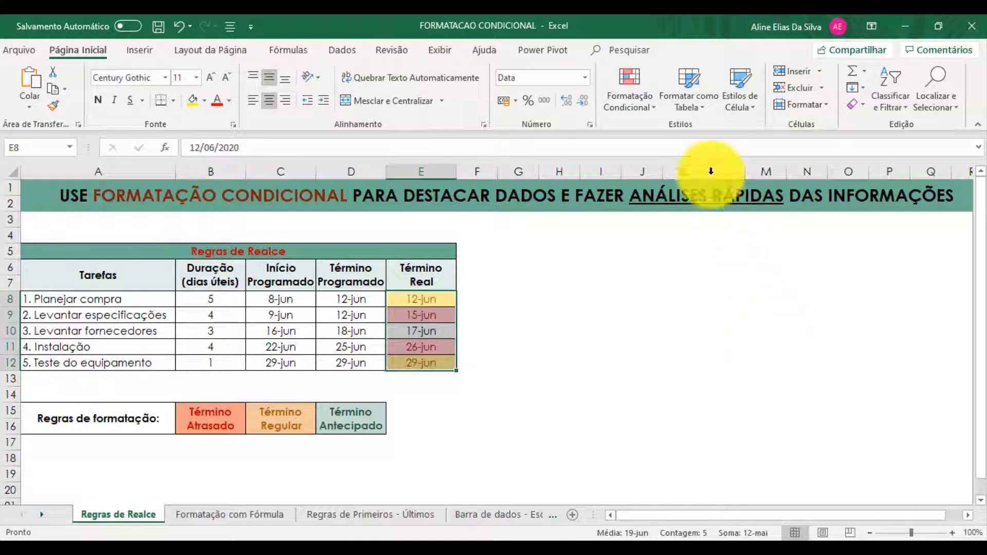
Set up a Less Than highlight rule on the Término Real dates in E8:E12, comparing them with =$D8.
click(650, 108)
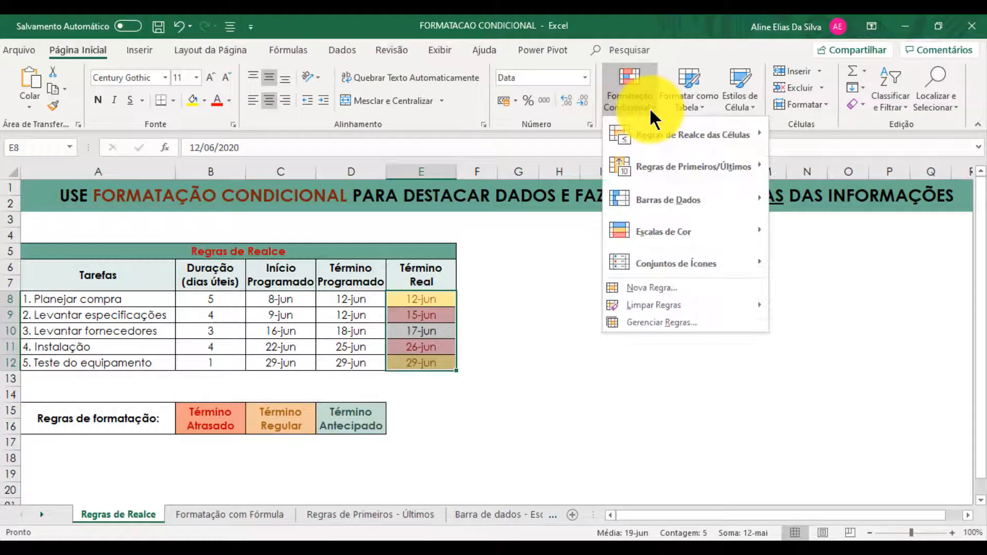
mouse_move(751, 139)
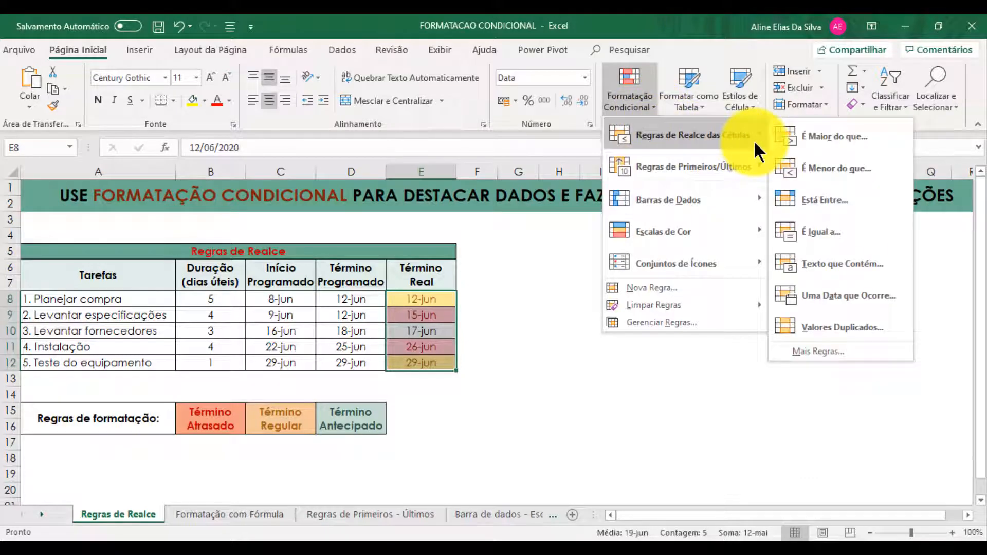
click(898, 169)
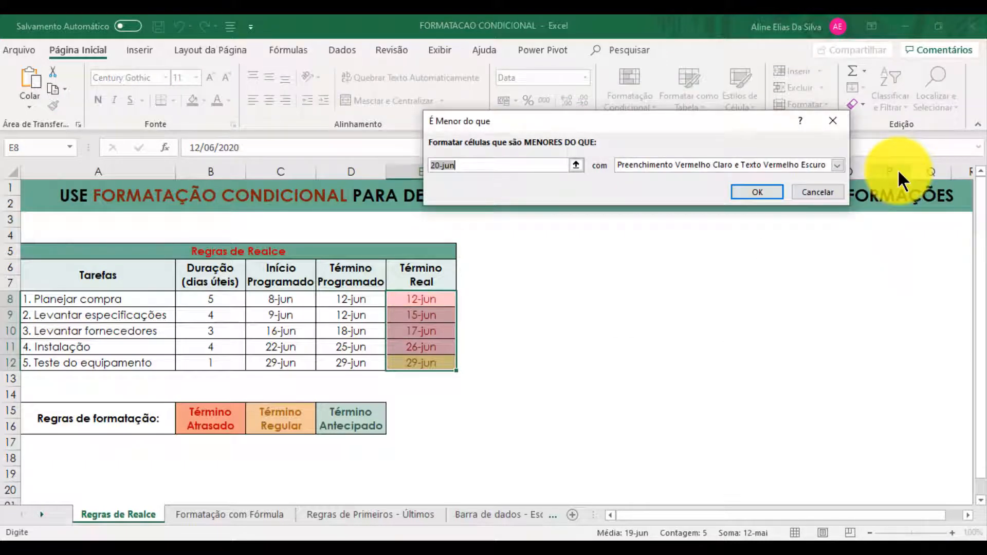
click(461, 162)
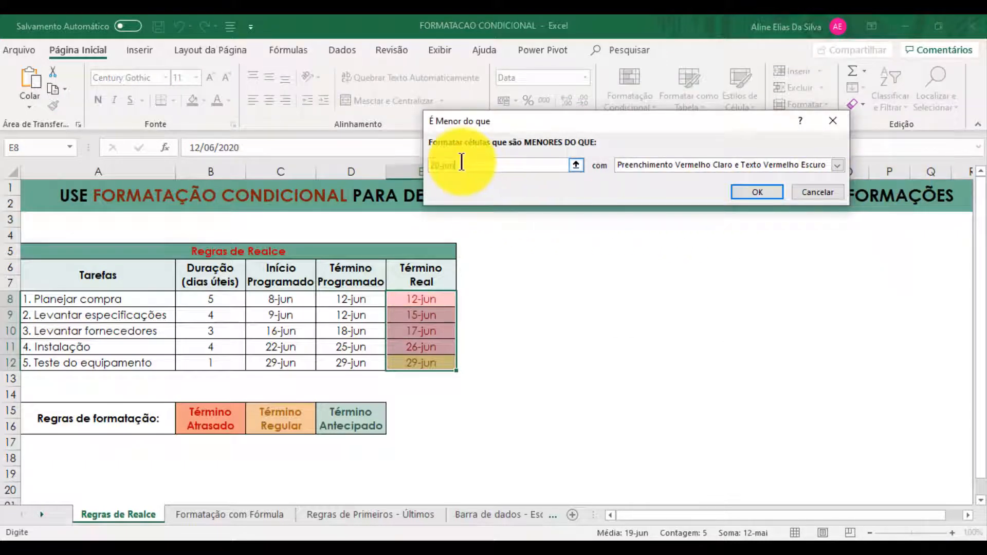
key(BackSpace)
key(BackSpace)
key(BackSpace)
key(BackSpace)
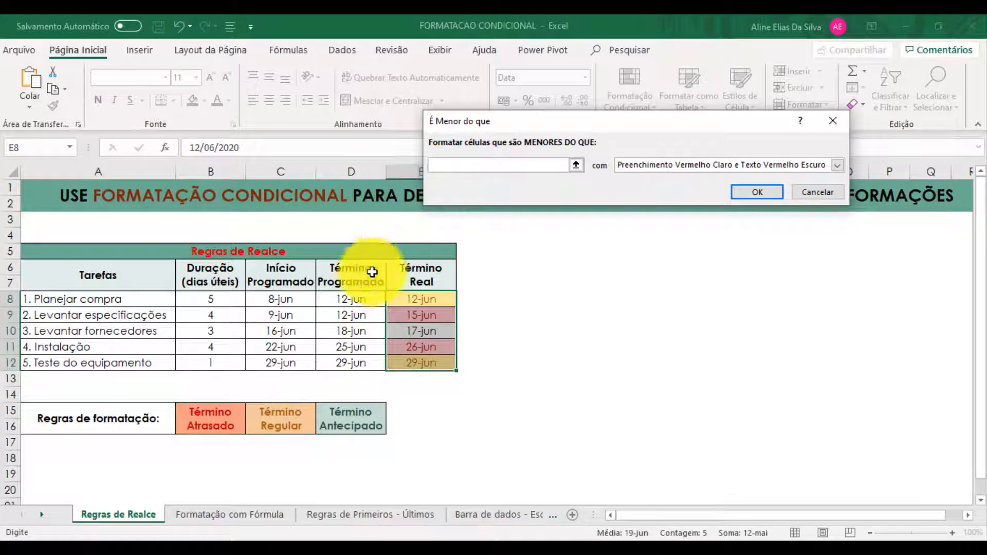
click(369, 301)
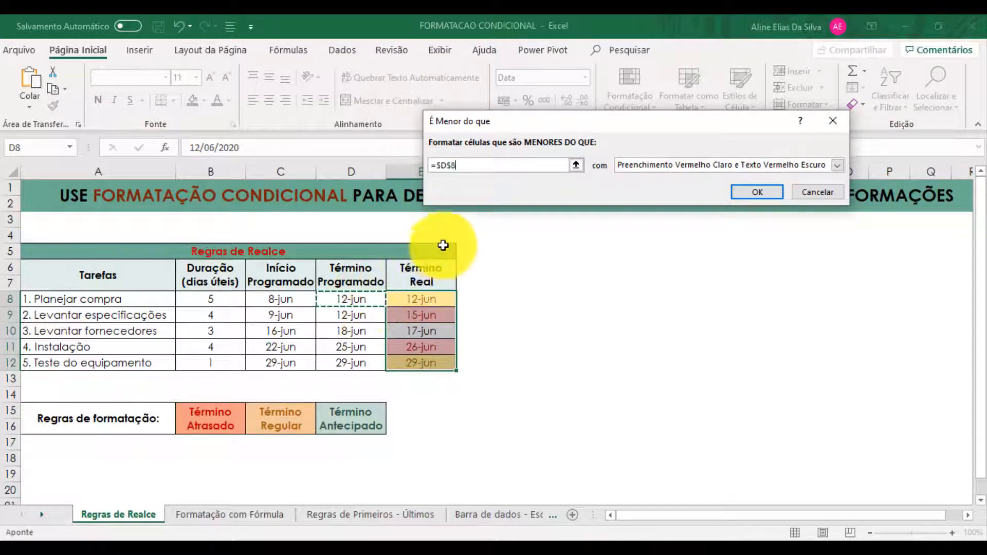
click(450, 165)
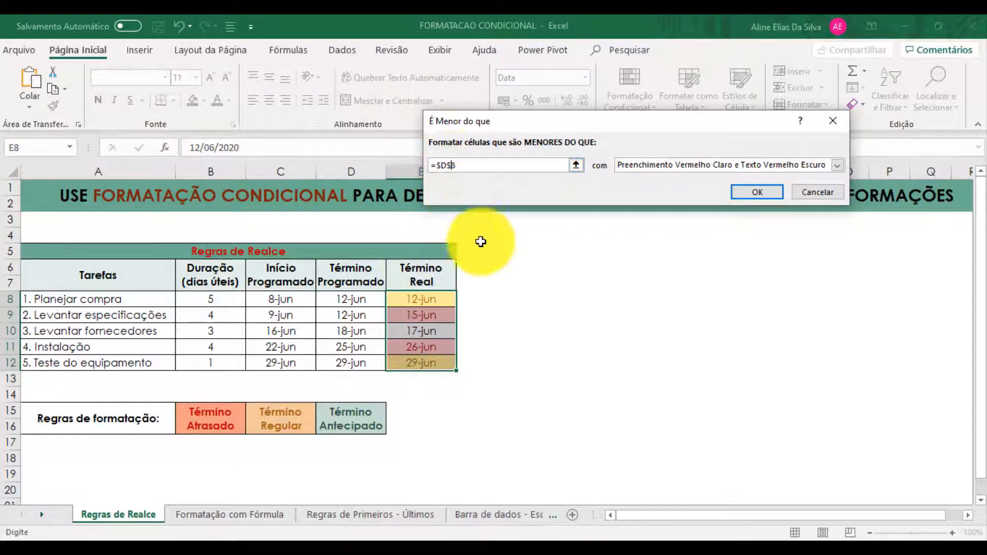
key(BackSpace)
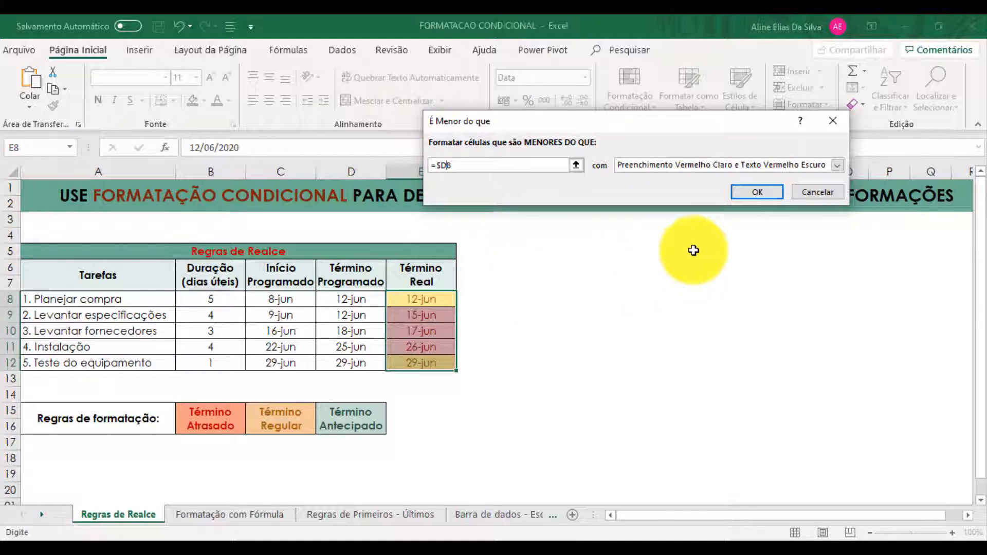
Apply the Less Than rule with the green fill and dark green text format.
click(839, 165)
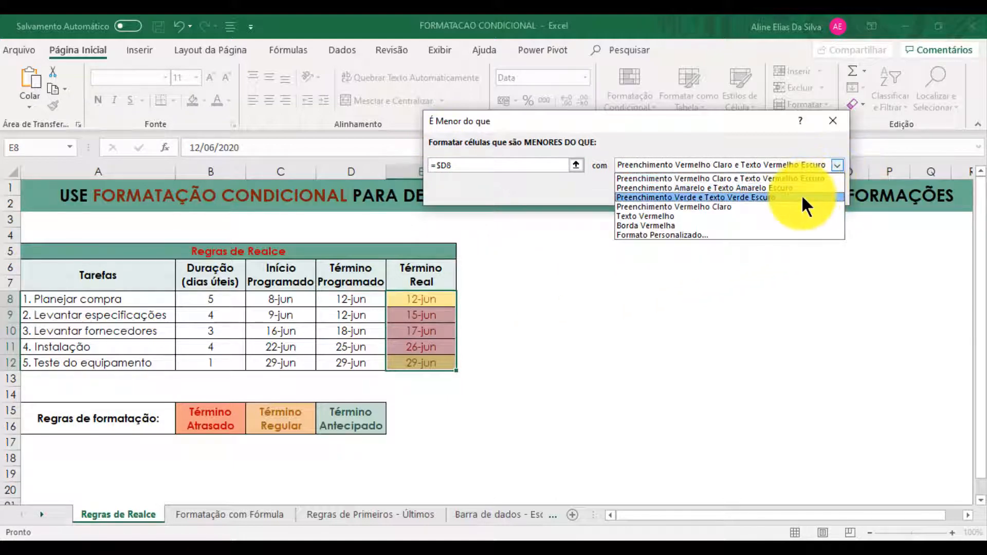
click(833, 195)
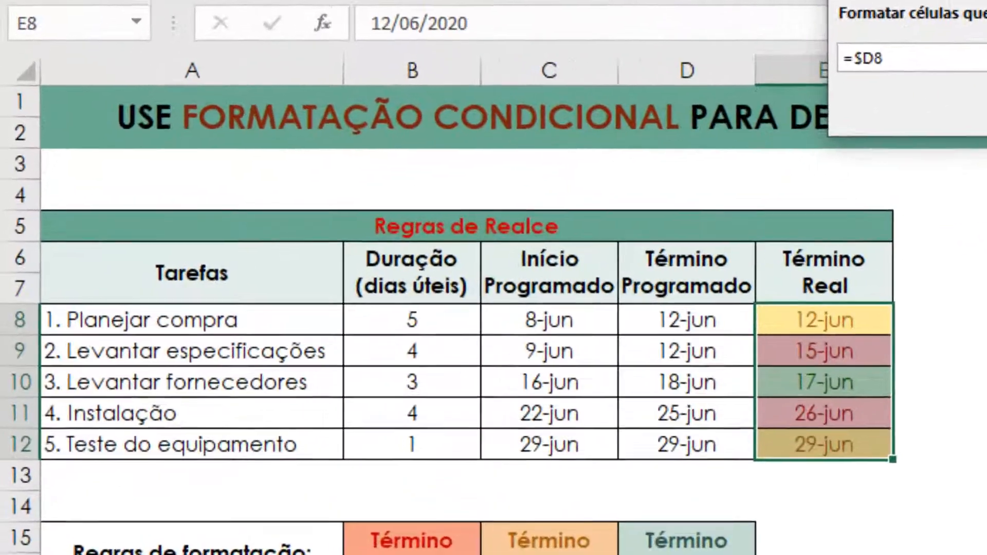
click(766, 193)
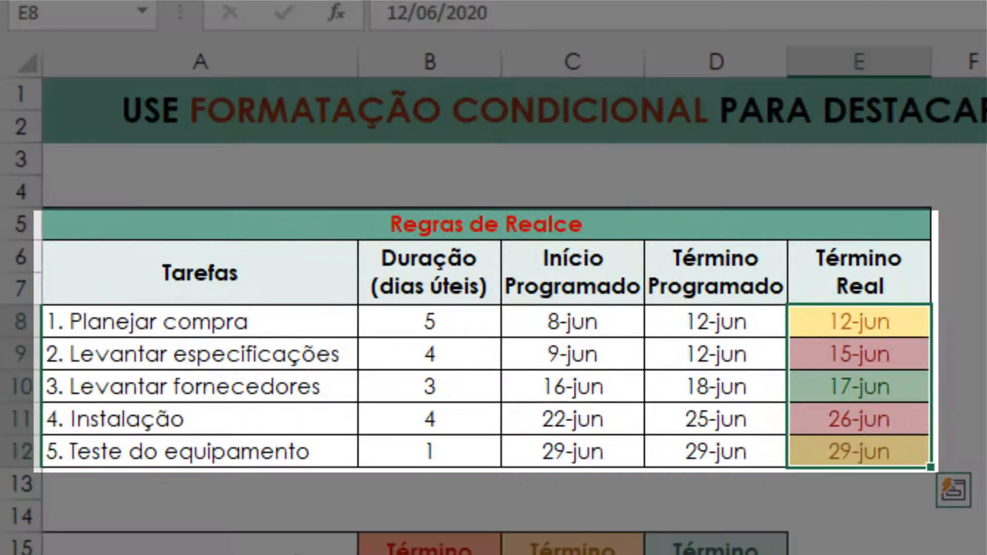
click(896, 394)
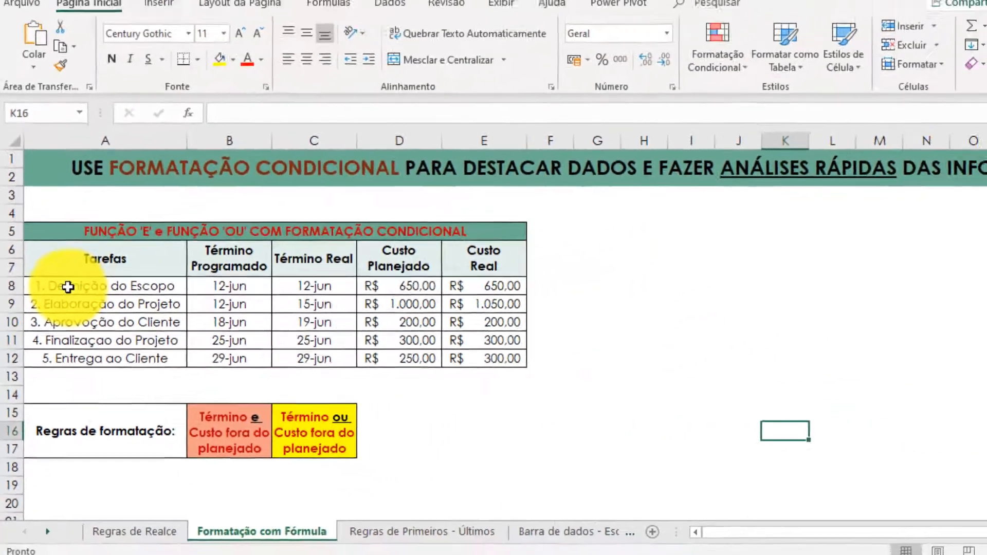
On the Formatação com Fórmula sheet, start a new formatting rule for A8:E12 that uses a formula to determine the cells.
drag(84, 263, 518, 338)
drag(369, 353, 430, 362)
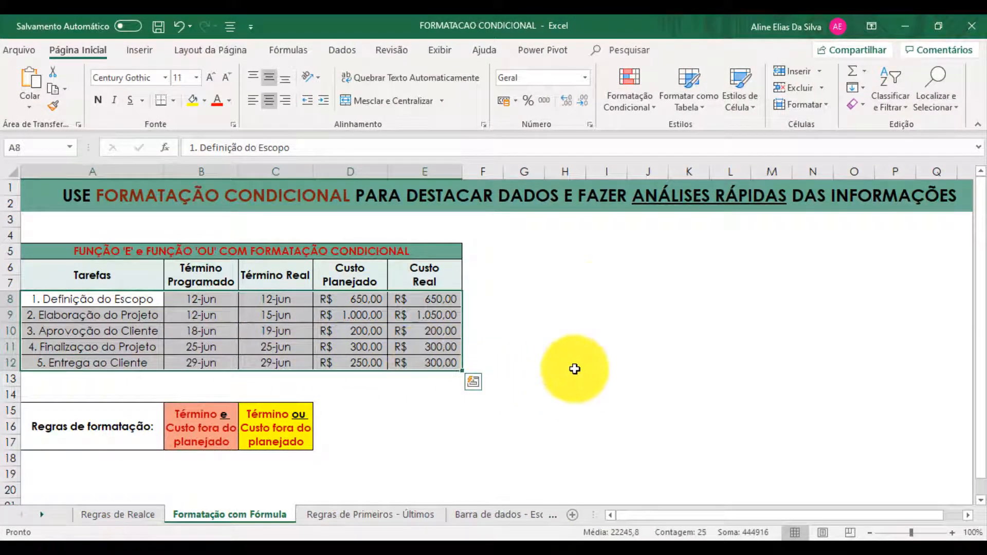
click(652, 106)
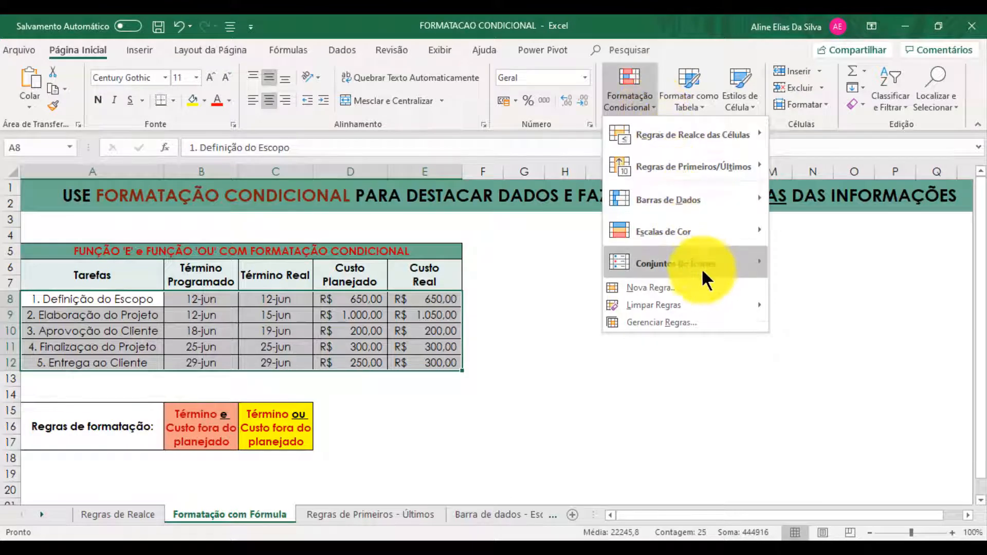
click(703, 287)
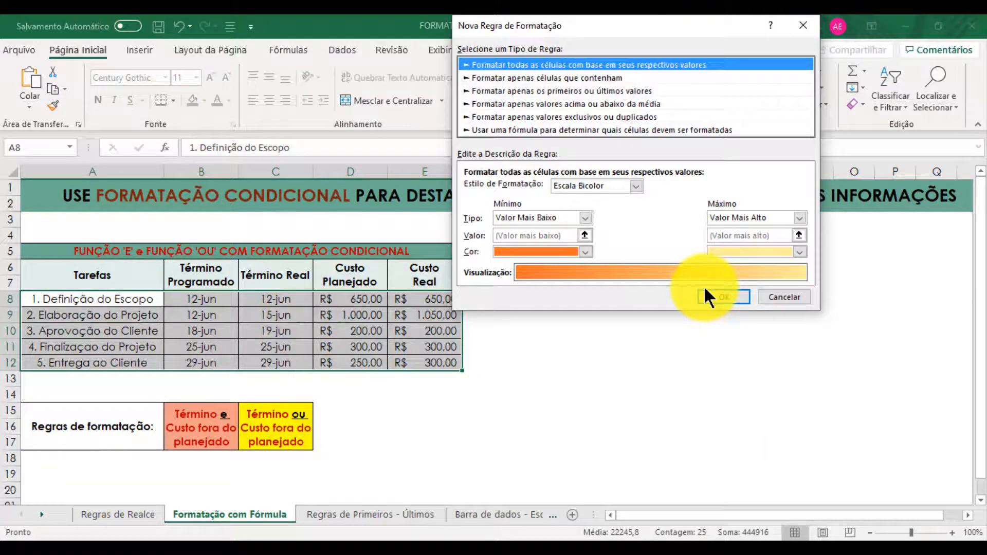
click(742, 130)
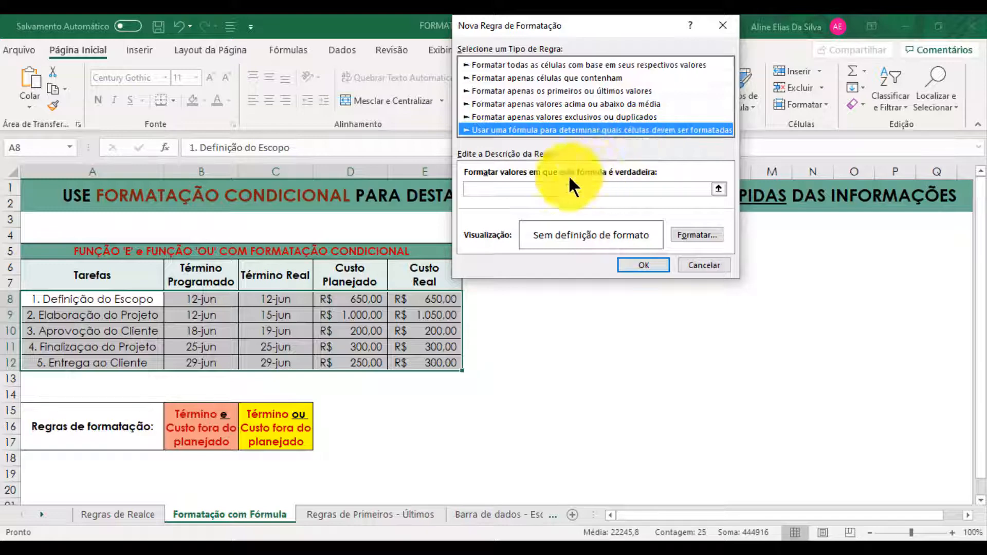
Enter the rule formula =E($C$8>$B$8;$E$8>$D$8) to test for both a late finish and a cost overrun.
click(522, 189)
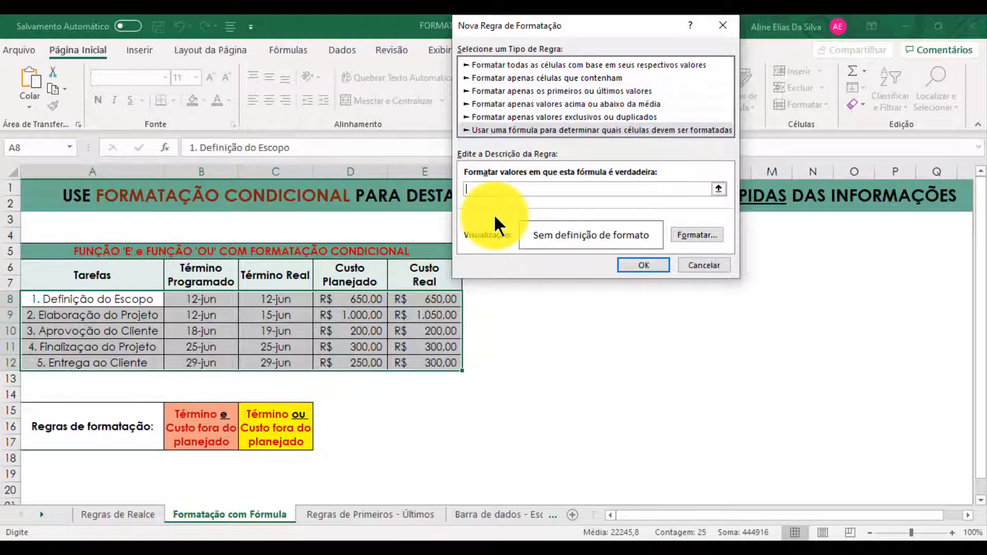
text(=E()
click(275, 301)
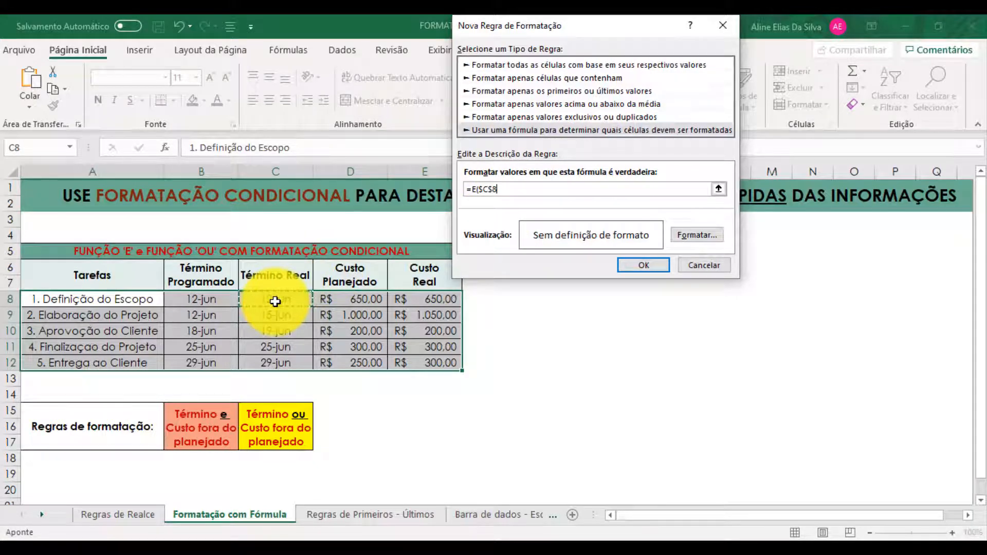
text(>)
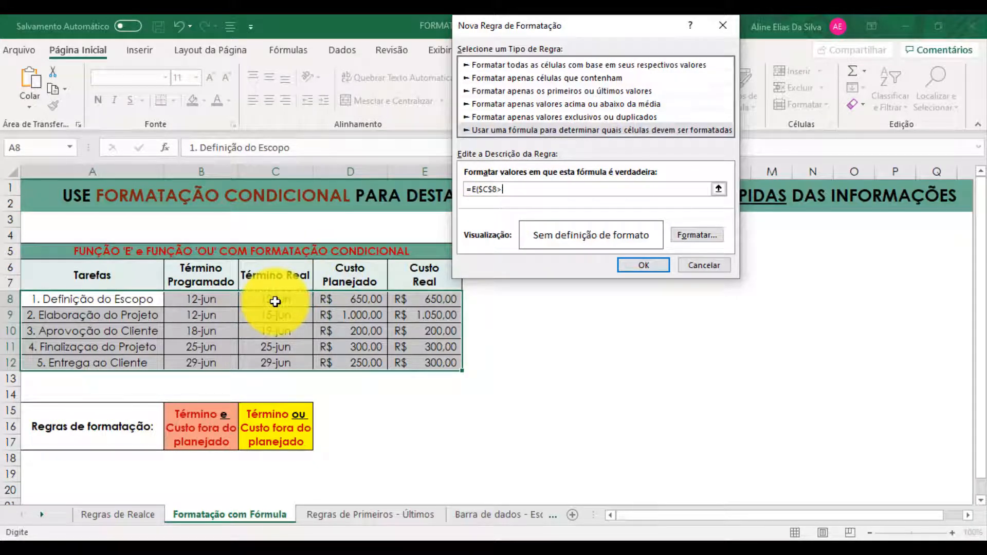
click(207, 306)
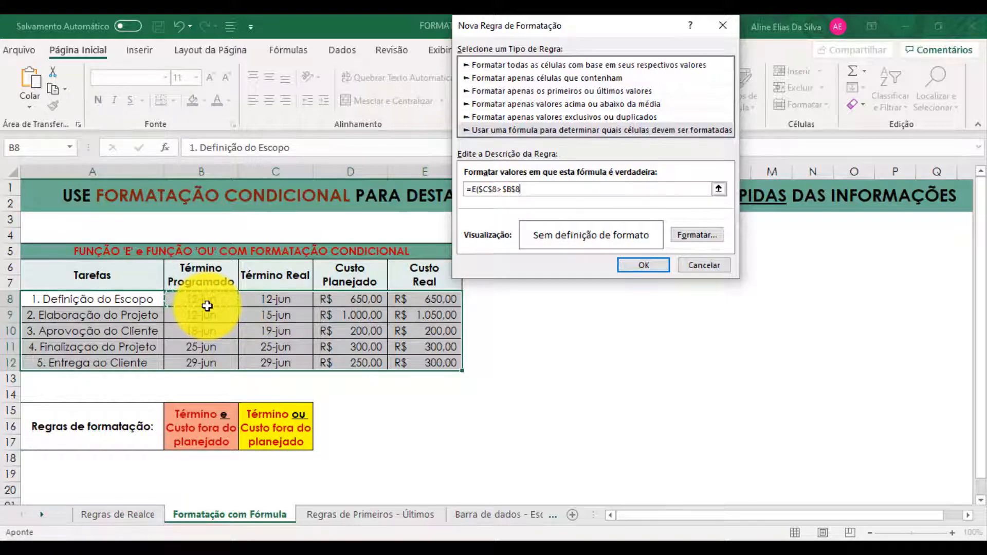
text(;)
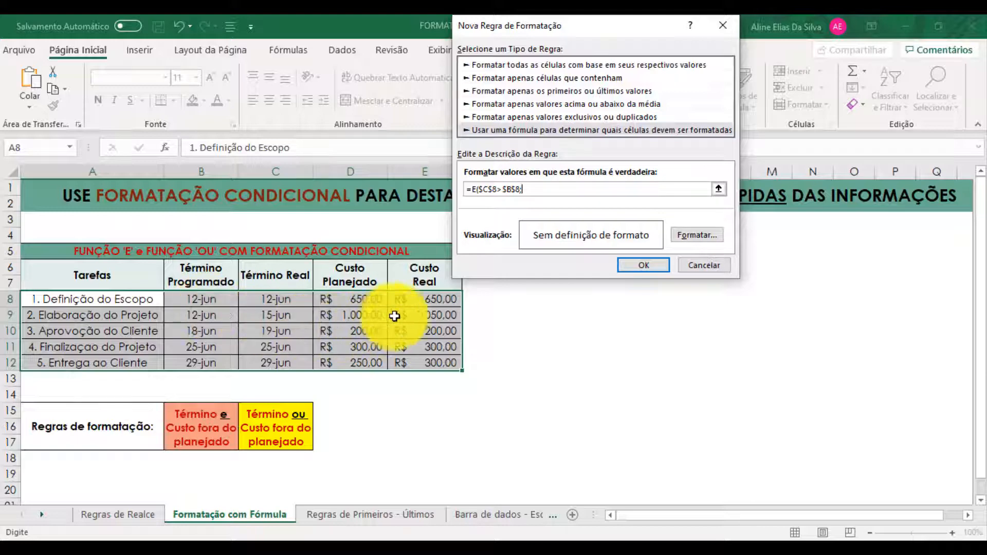
click(422, 304)
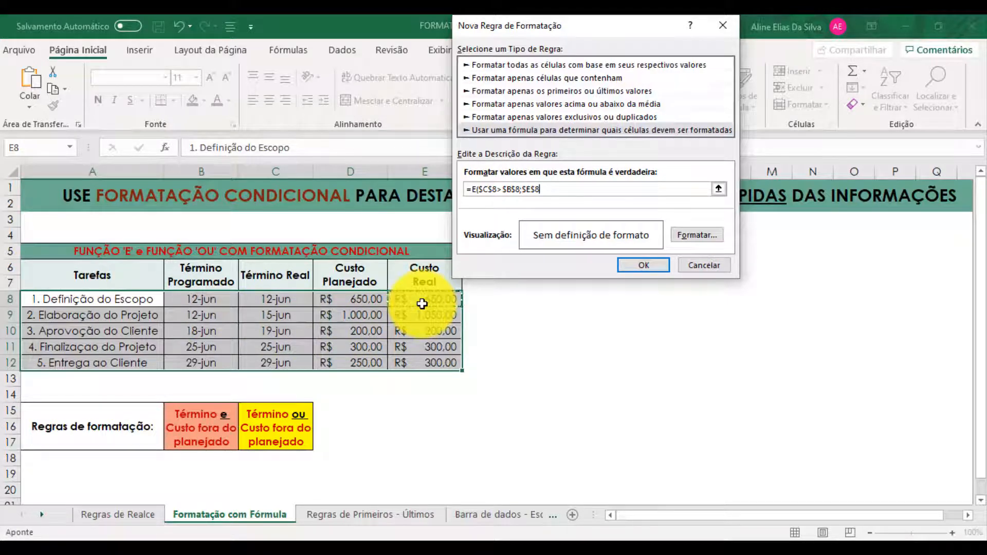
text(>)
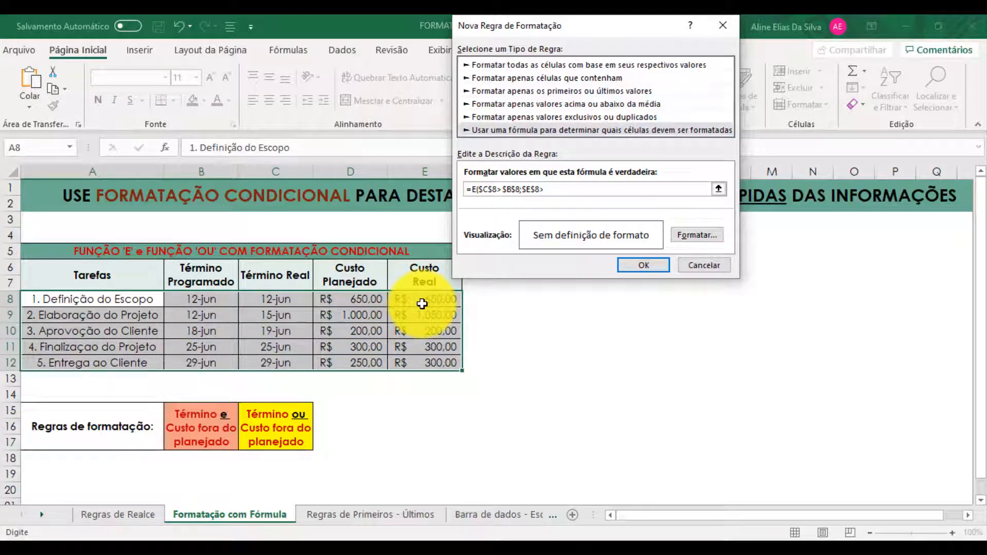
click(368, 299)
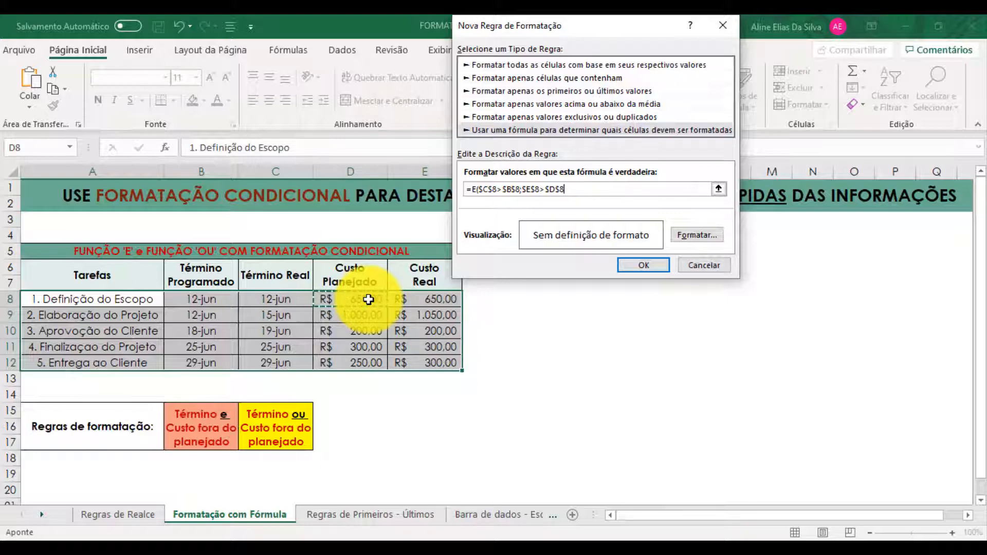
text())
Make the row references relative in the rule formula so it reads =E($C8>$B8;$E8>$D8).
click(535, 194)
key(BackSpace)
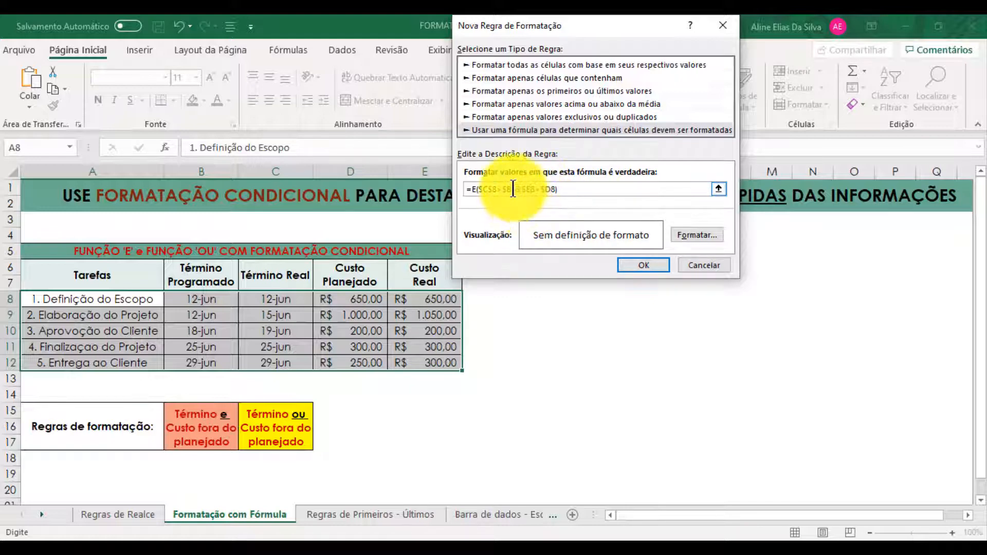
click(517, 190)
key(BackSpace)
click(486, 189)
key(BackSpace)
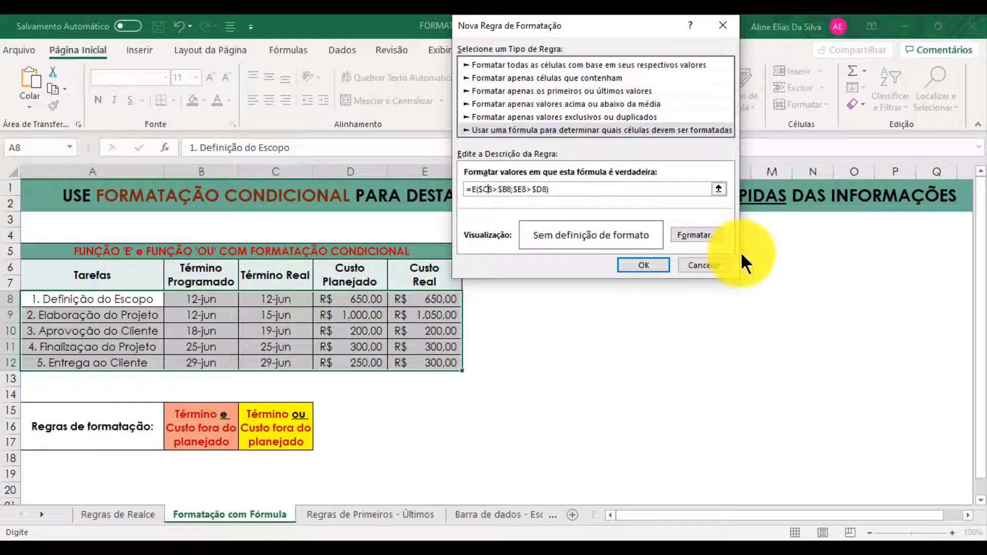
Set the rule's font format to bold with the first red of the standard colors.
click(709, 231)
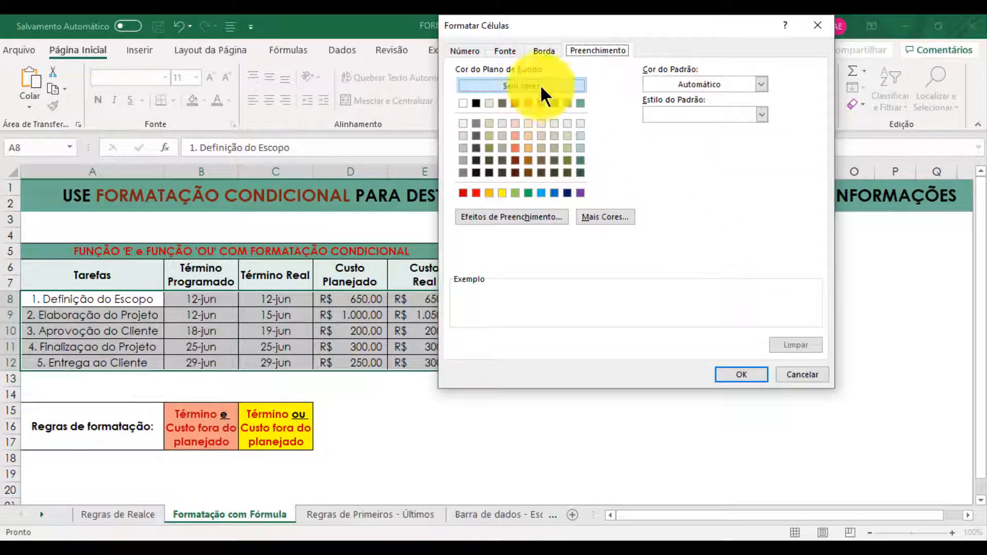
click(503, 50)
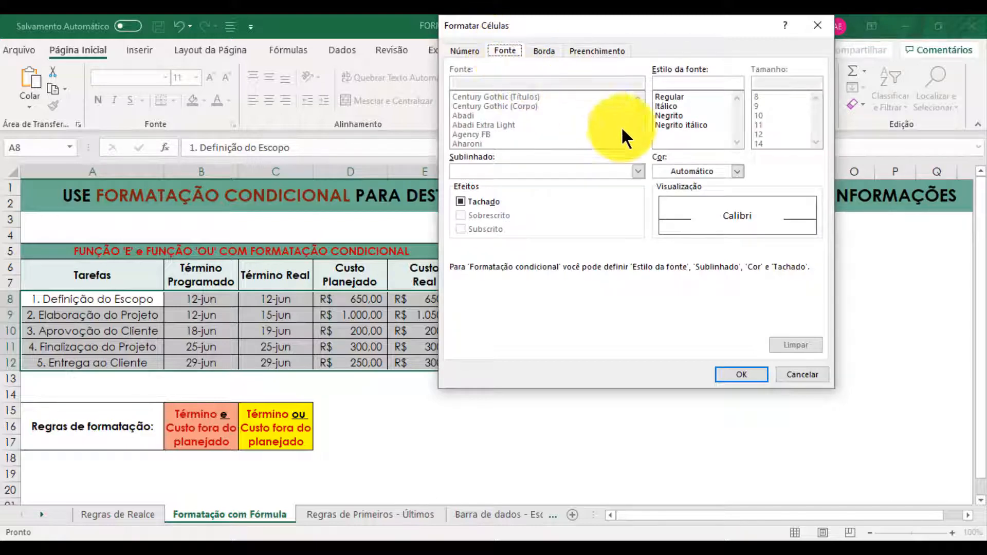
click(737, 171)
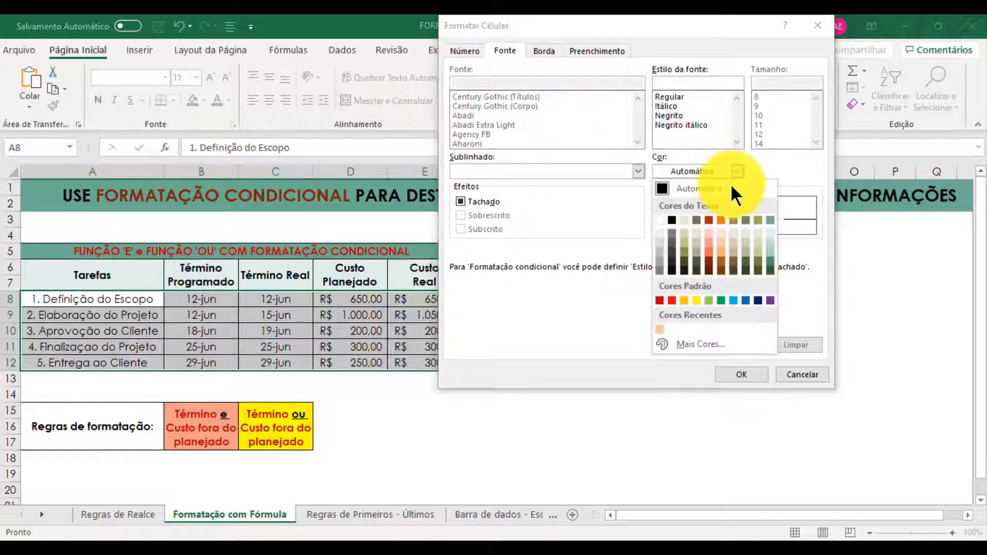
click(659, 300)
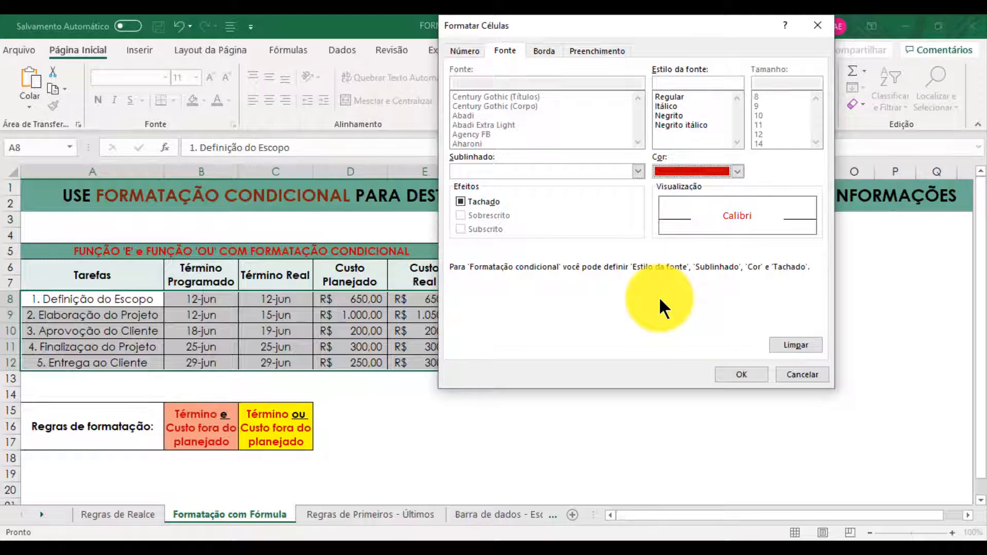
click(676, 115)
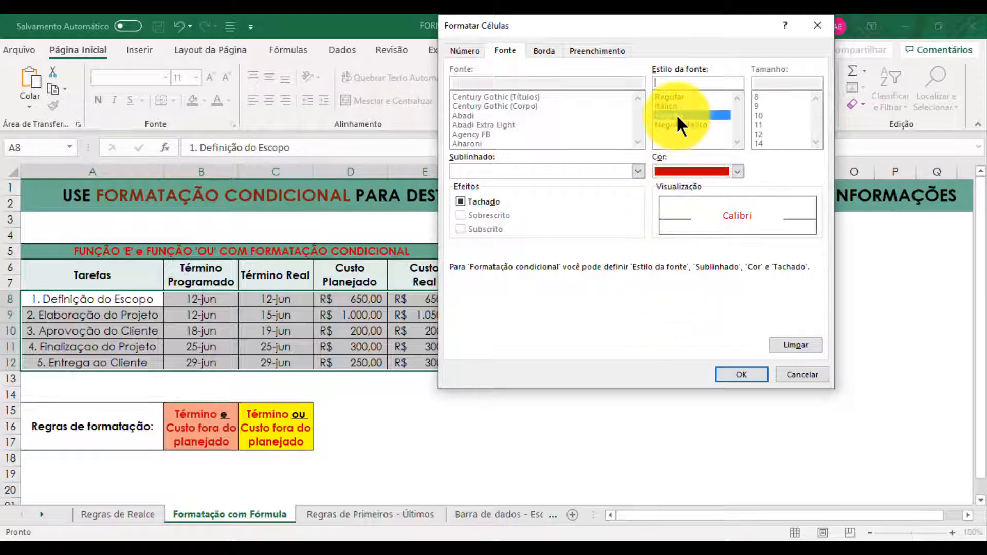
Give the rule a light salmon background fill and apply it to the task table.
click(625, 46)
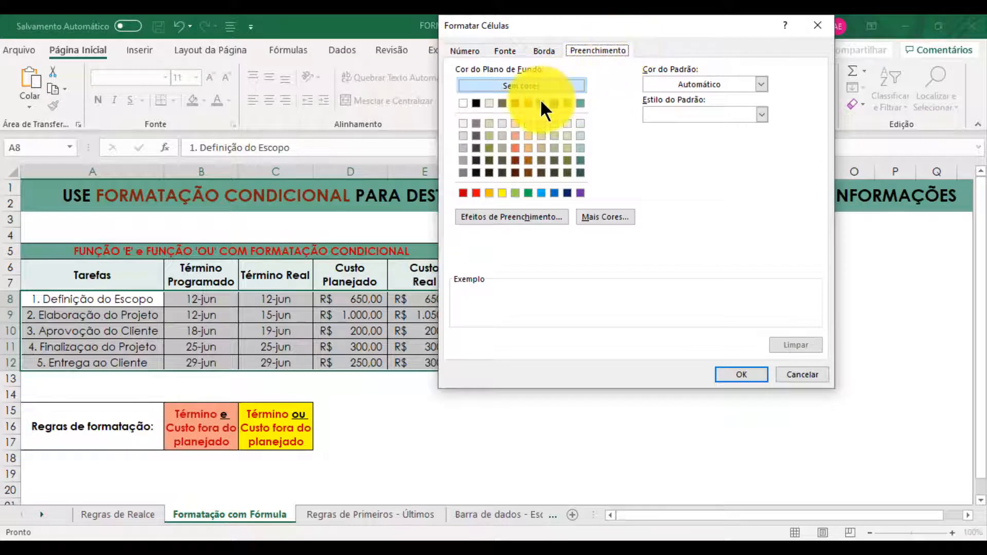
click(515, 134)
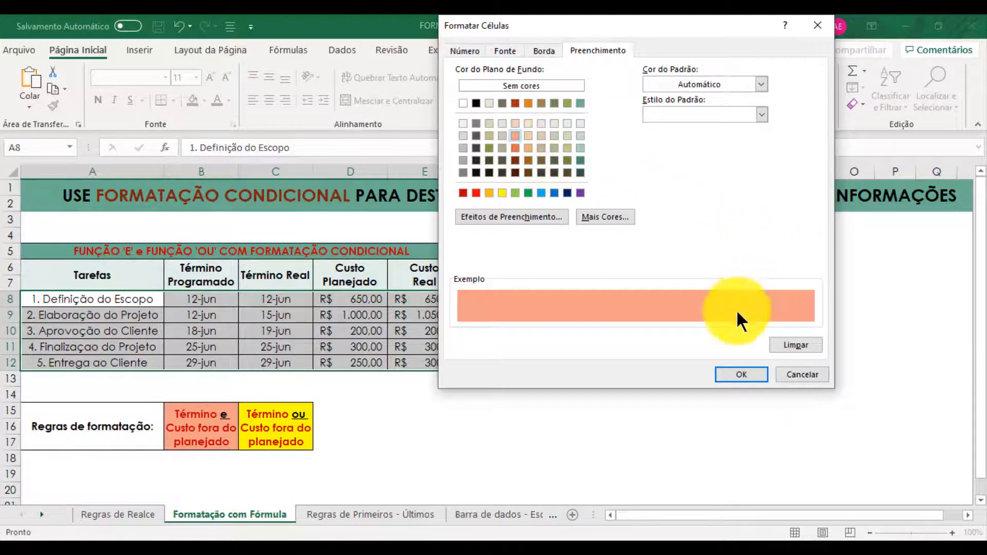
click(740, 374)
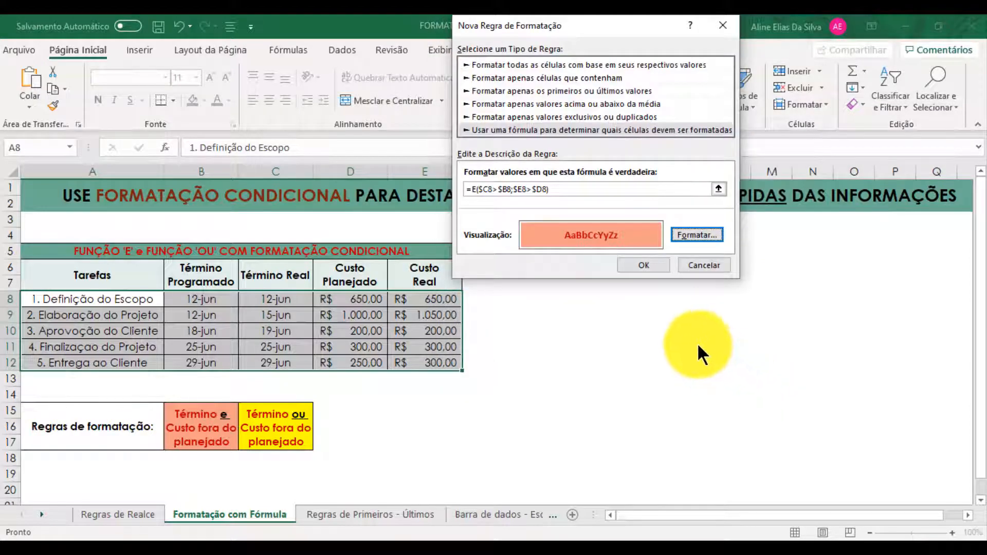
click(660, 263)
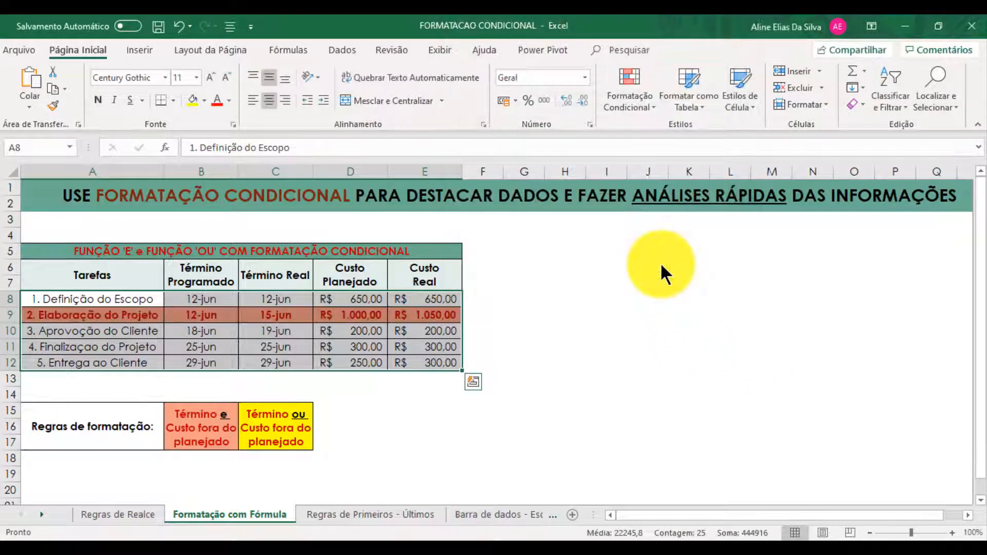
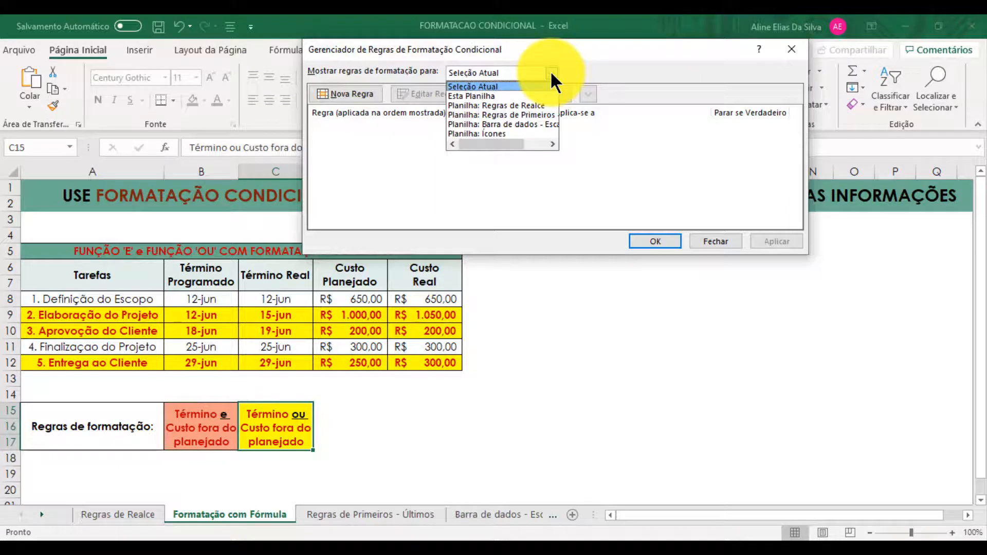
List the conditional formatting rules of this worksheet and review the OU rule's formula without changing it.
click(531, 91)
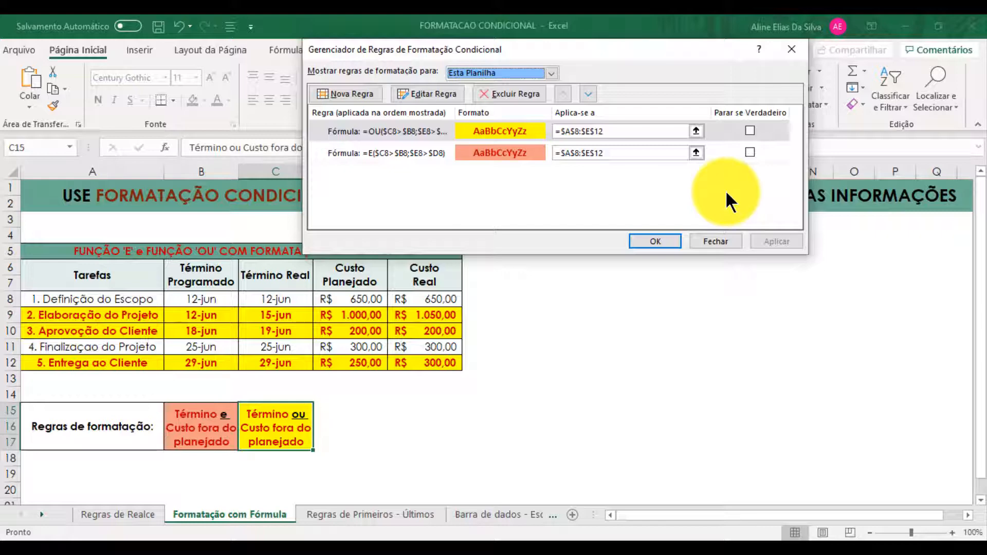
double_click(533, 131)
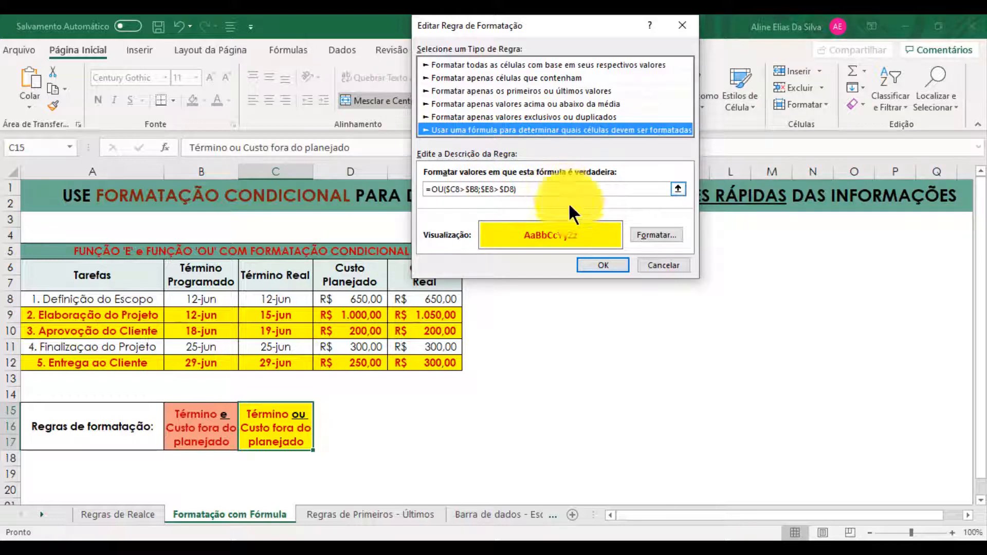
click(660, 264)
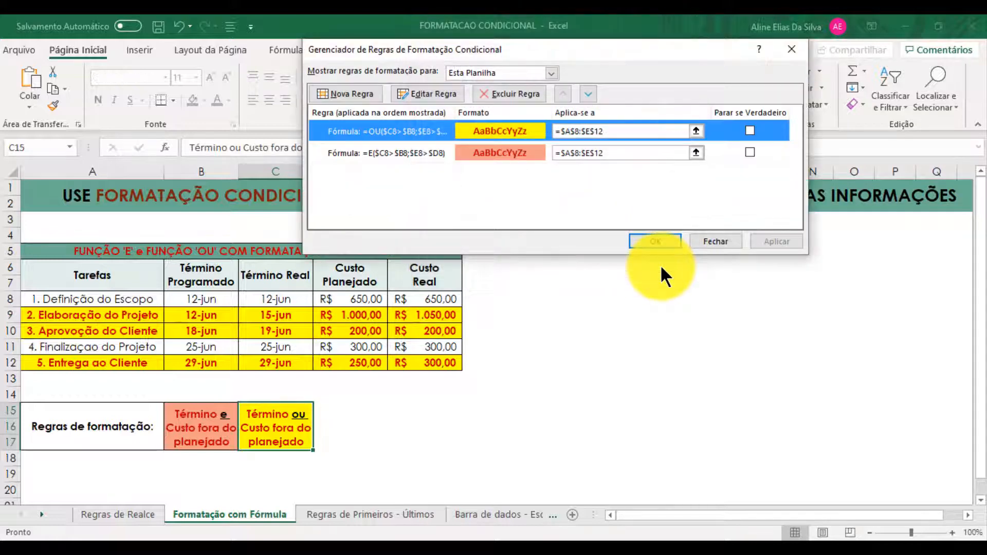
click(452, 104)
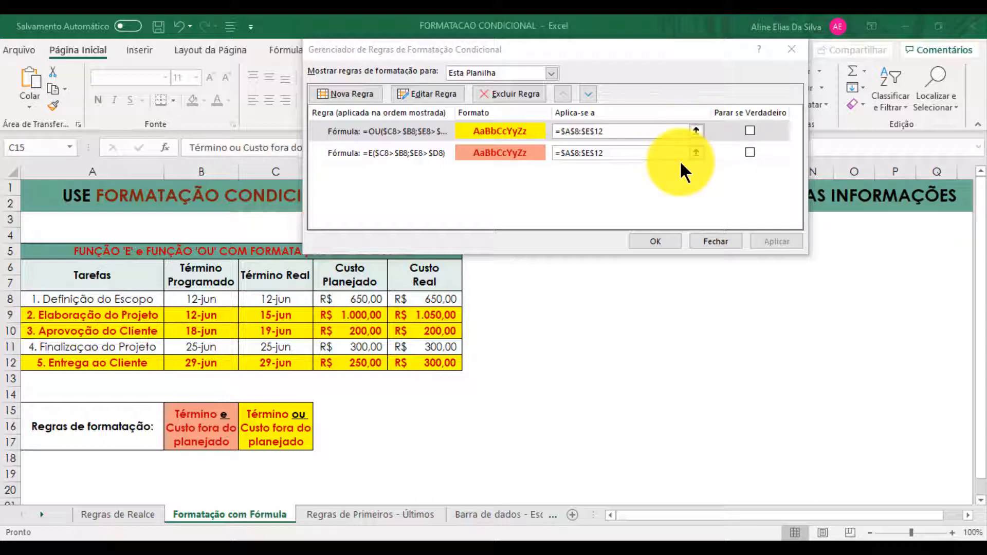
Move the OU rule below the E rule in the rule order and apply the change.
click(589, 95)
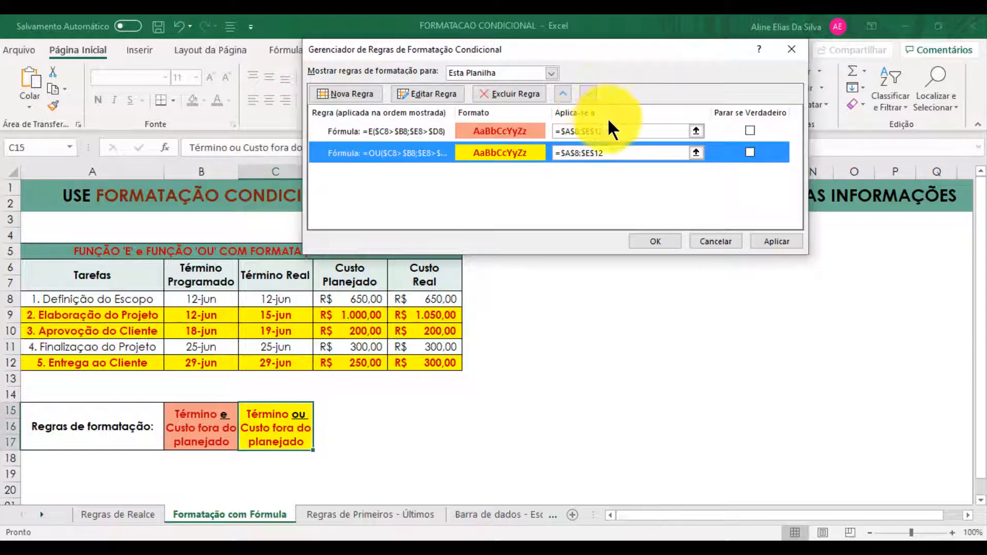
click(768, 242)
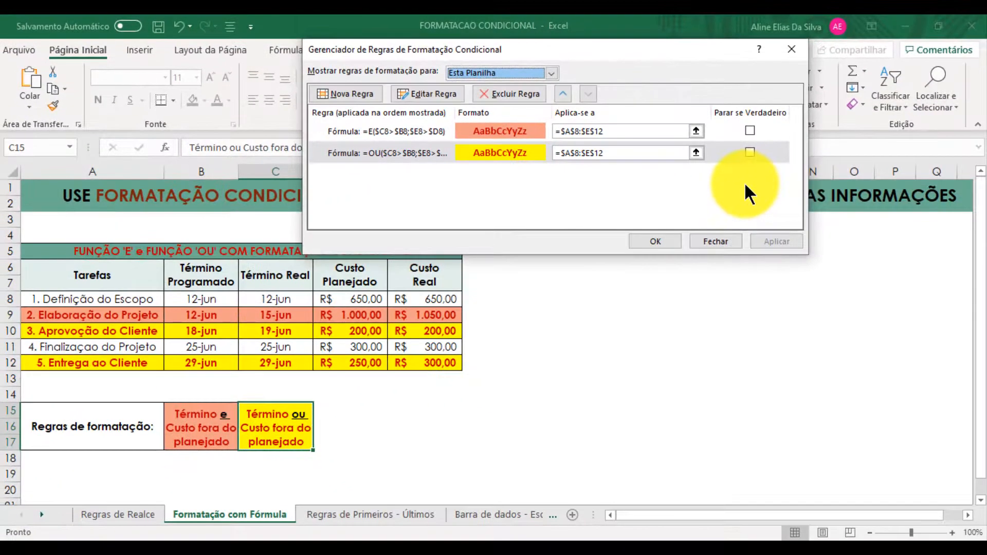
click(671, 240)
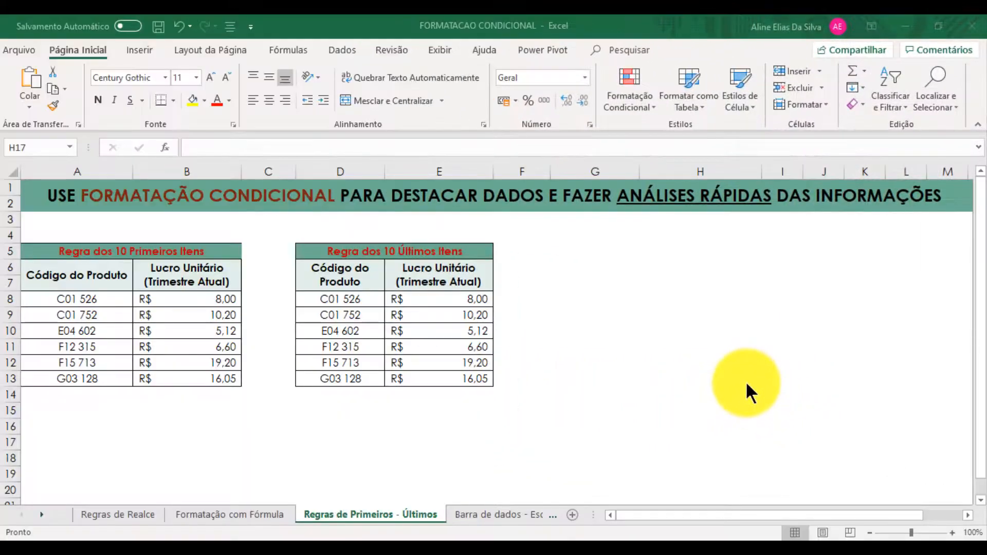
click(652, 105)
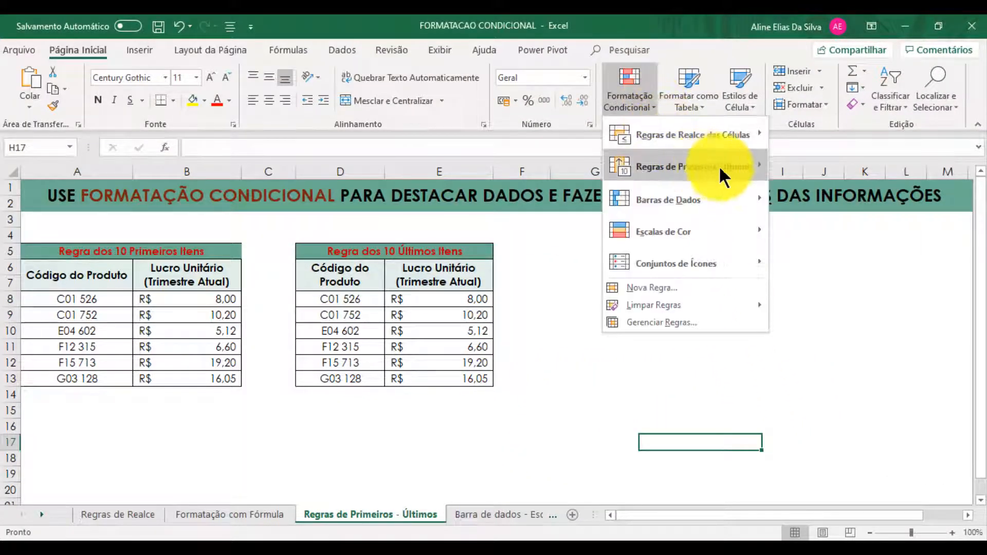
mouse_move(742, 170)
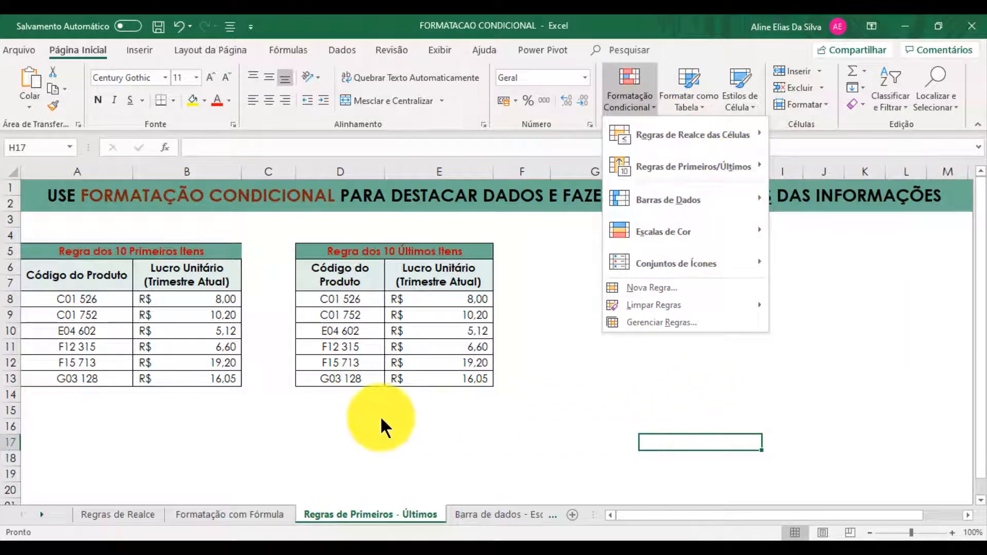
click(105, 294)
drag(103, 294, 207, 375)
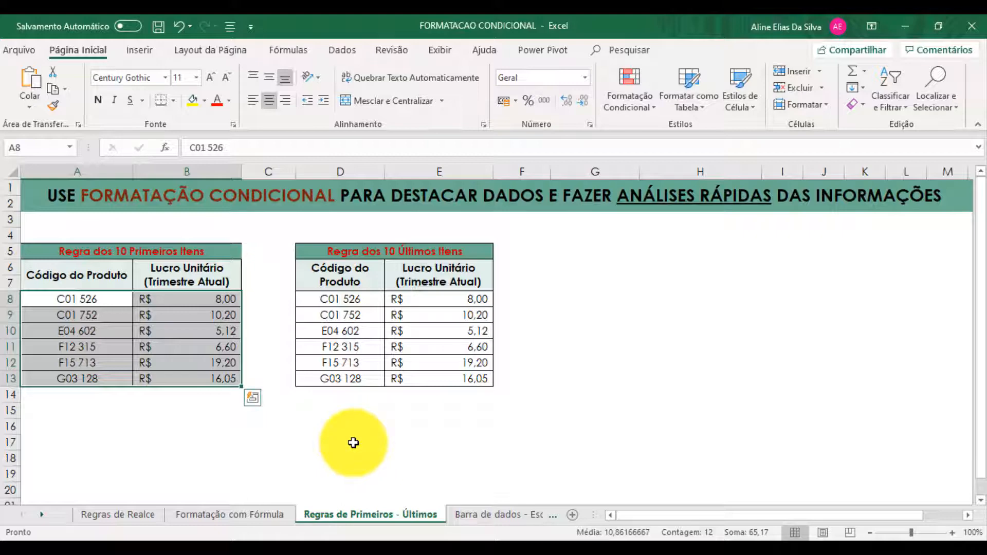
click(353, 442)
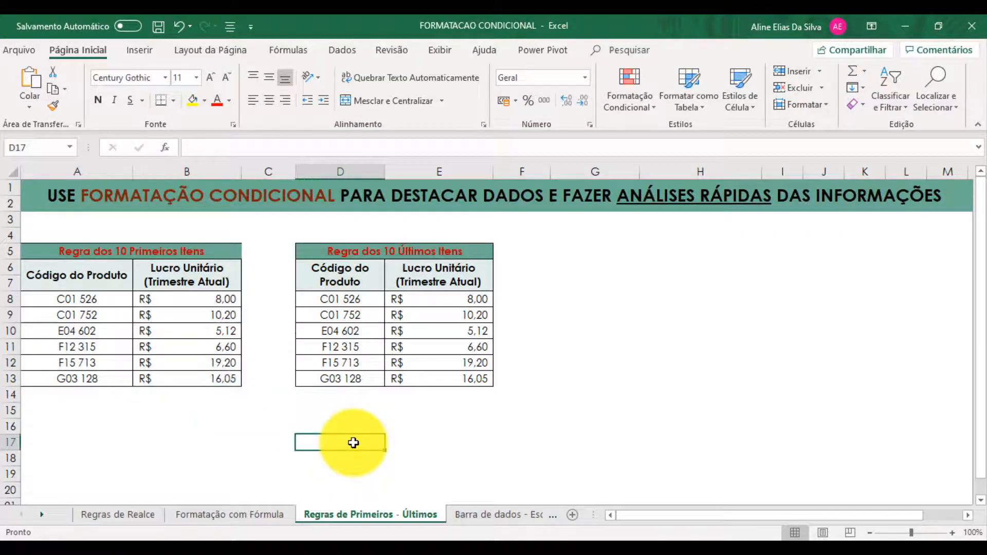
Start a 10 Primeiros Itens rule on the unit profits in B8:B13 and limit it to the top 3 items.
click(222, 302)
drag(222, 302, 215, 382)
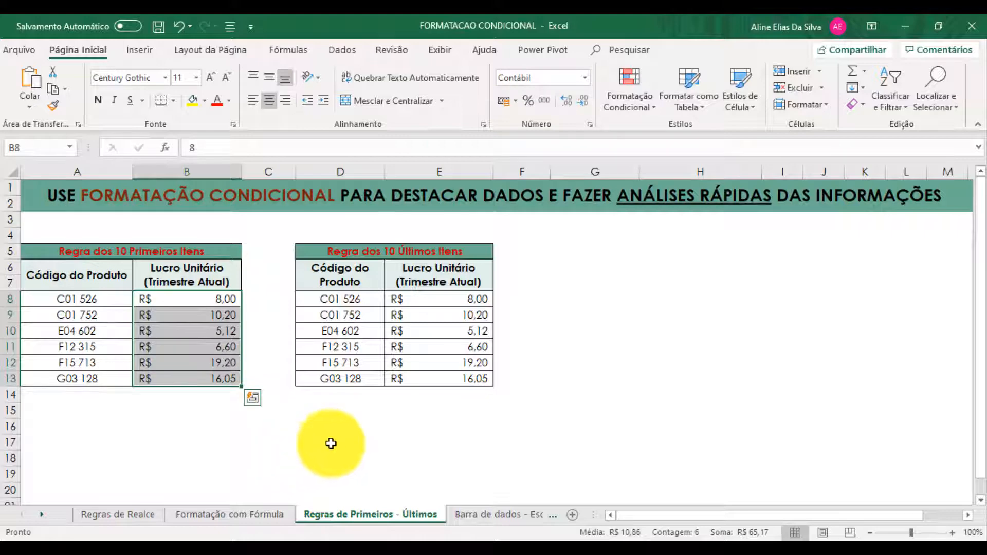
click(652, 103)
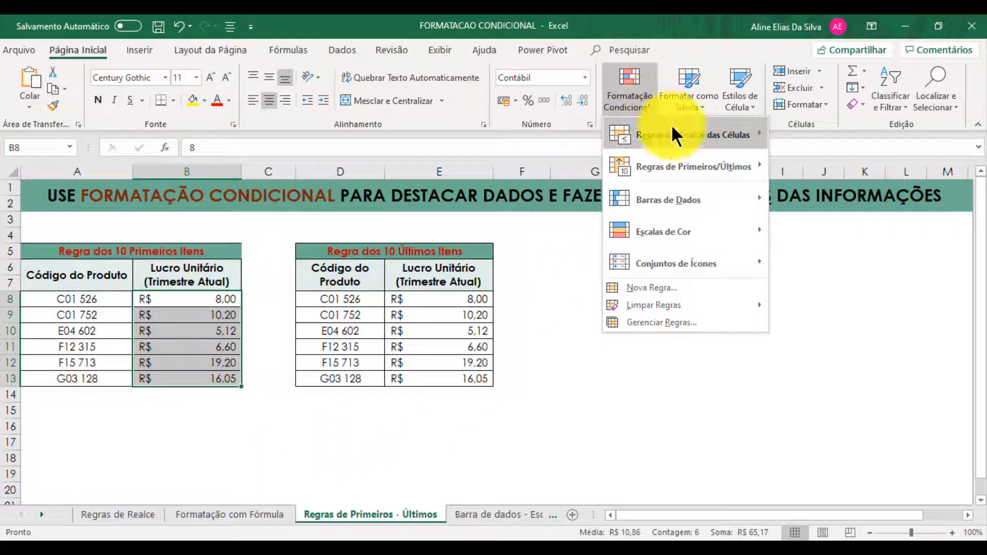
mouse_move(714, 172)
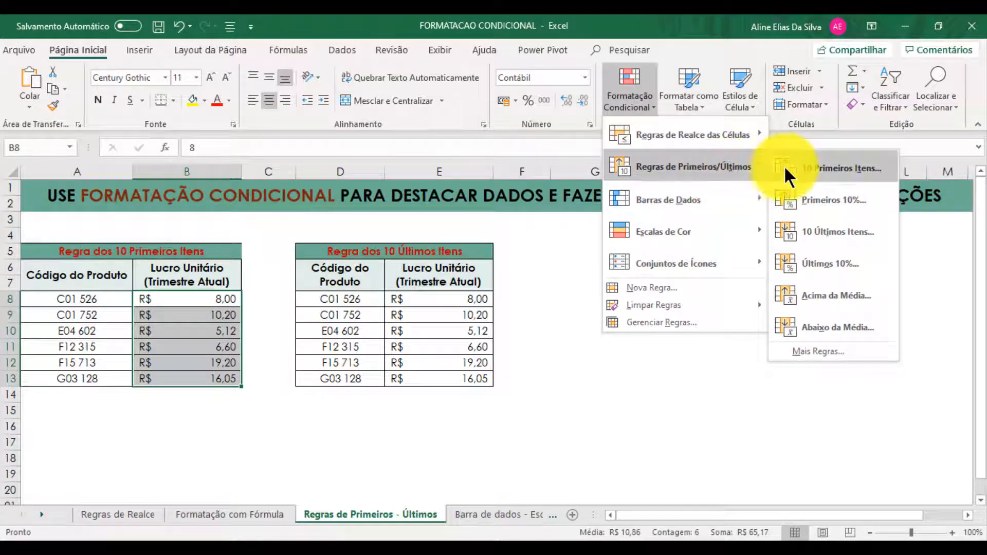
click(889, 172)
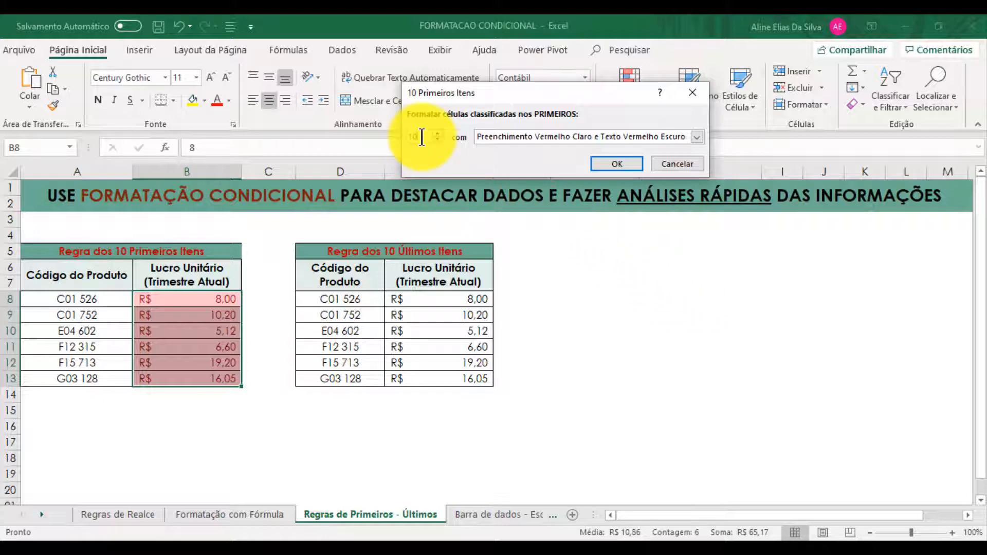
key(BackSpace)
key(BackSpace)
text(3)
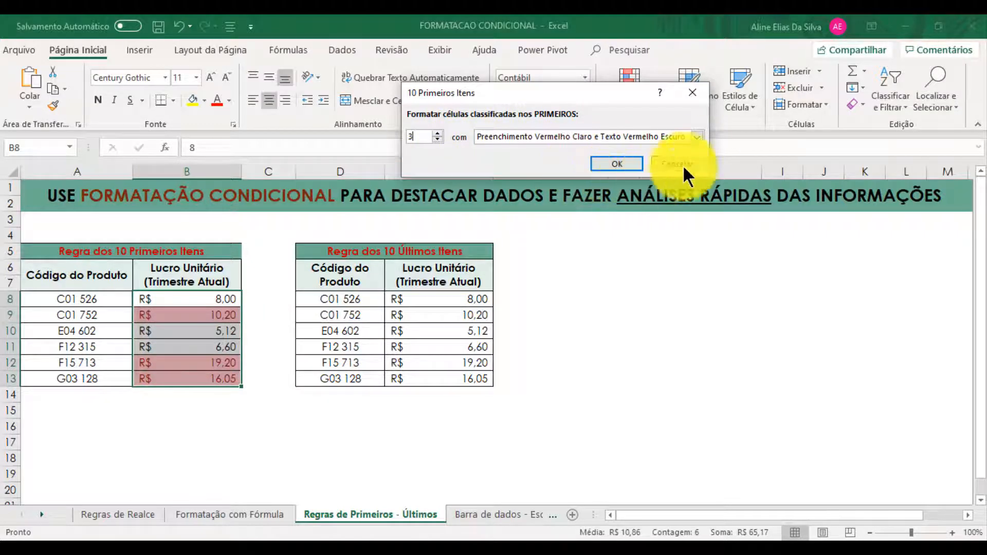
Format the top 3 values with Preenchimento Verde e Texto Verde Escuro and apply the rule.
click(697, 136)
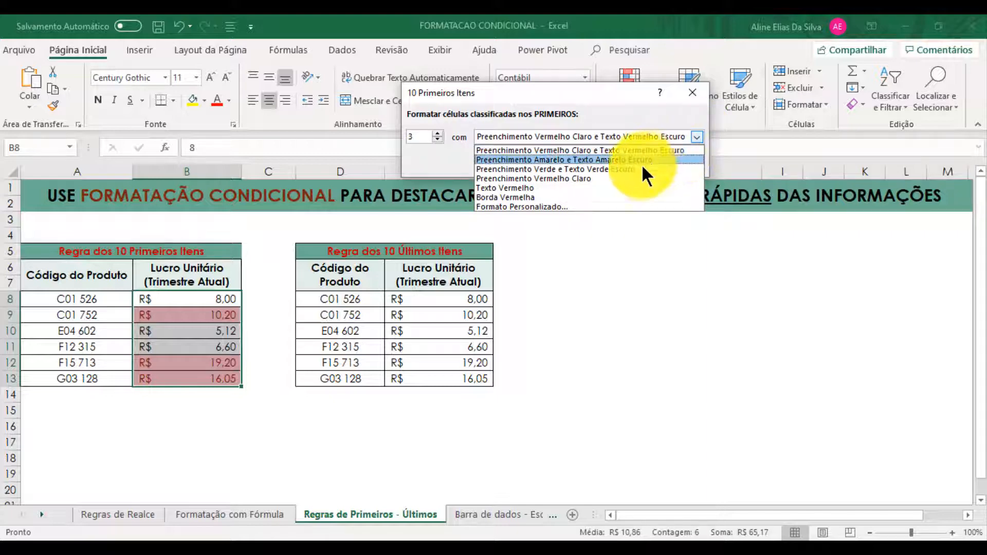
click(693, 168)
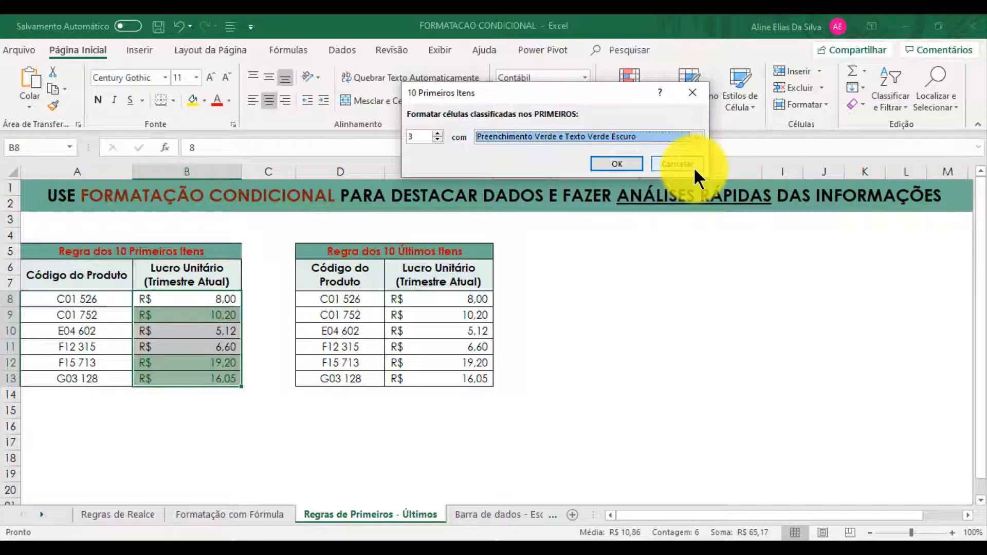
click(631, 164)
click(831, 331)
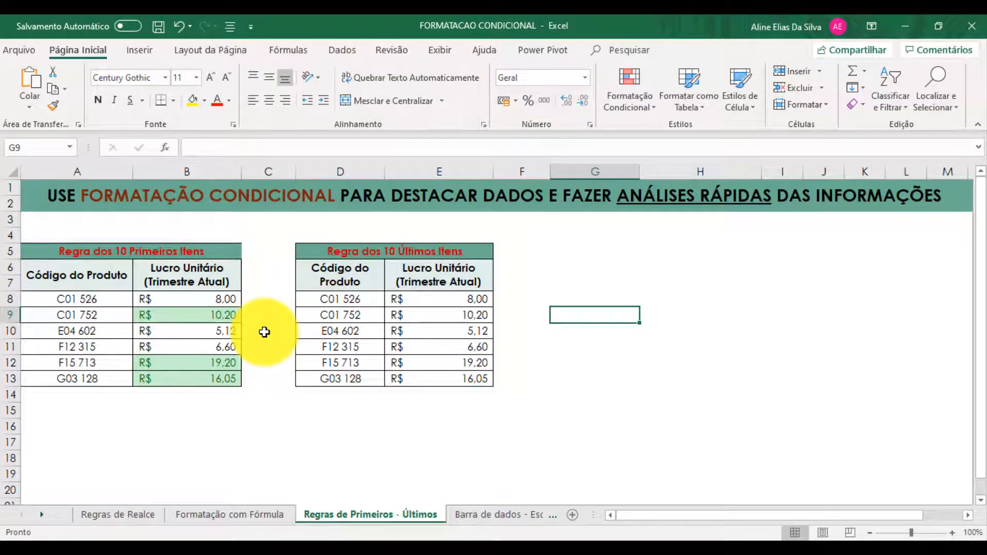
Apply a 10 Últimos Itens rule to E8:E13 for the lowest 3 items, using Preenchimento Vermelho Claro e Texto Vermelho Escuro.
drag(471, 301, 478, 376)
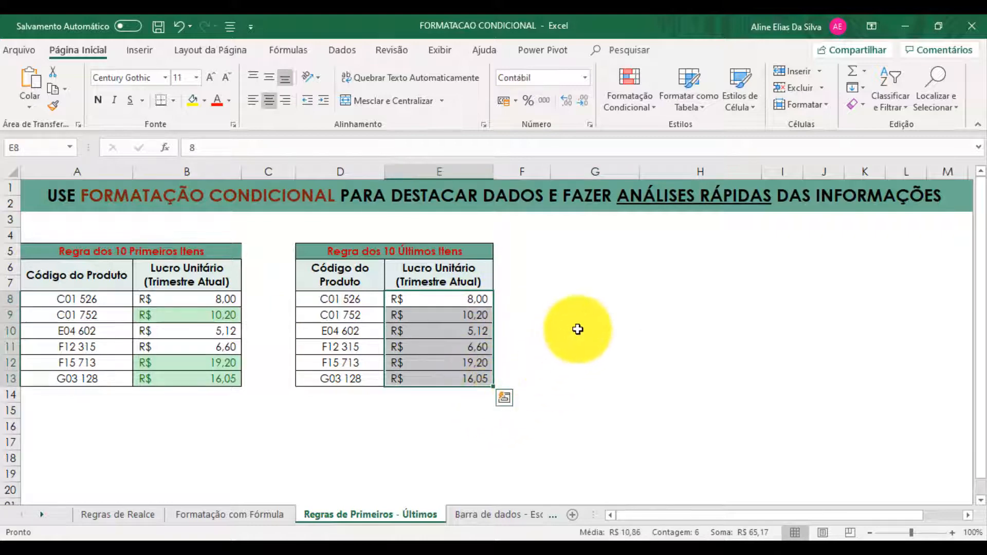
click(648, 102)
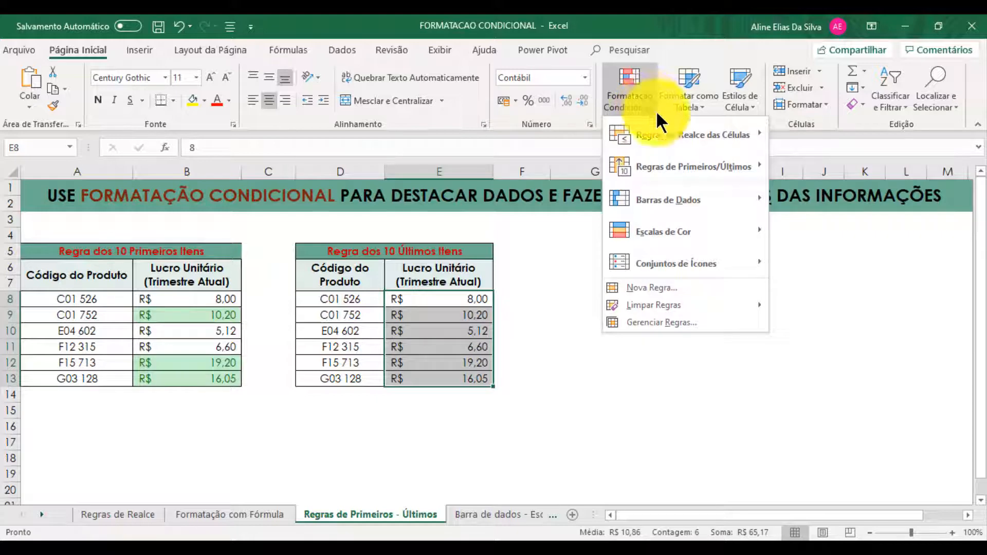
mouse_move(743, 172)
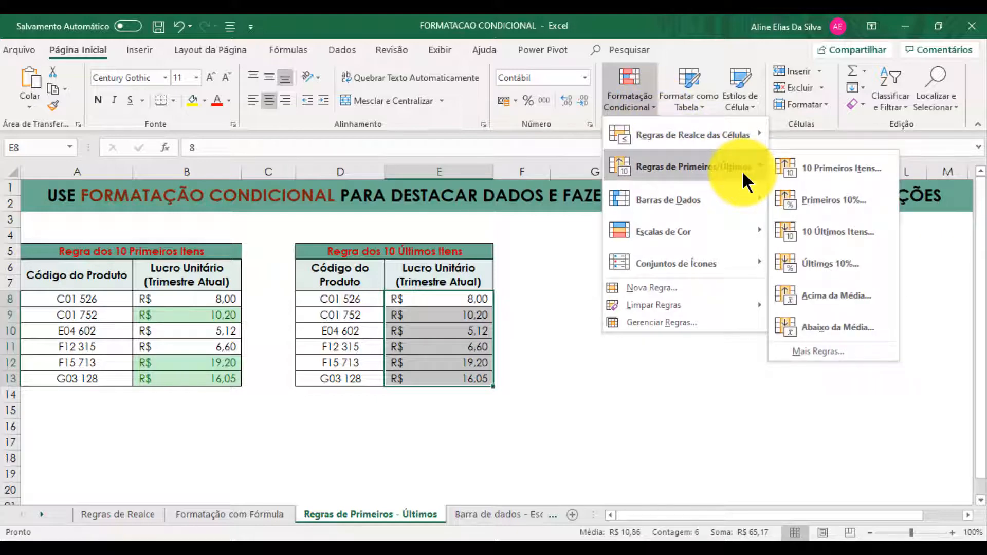
click(883, 234)
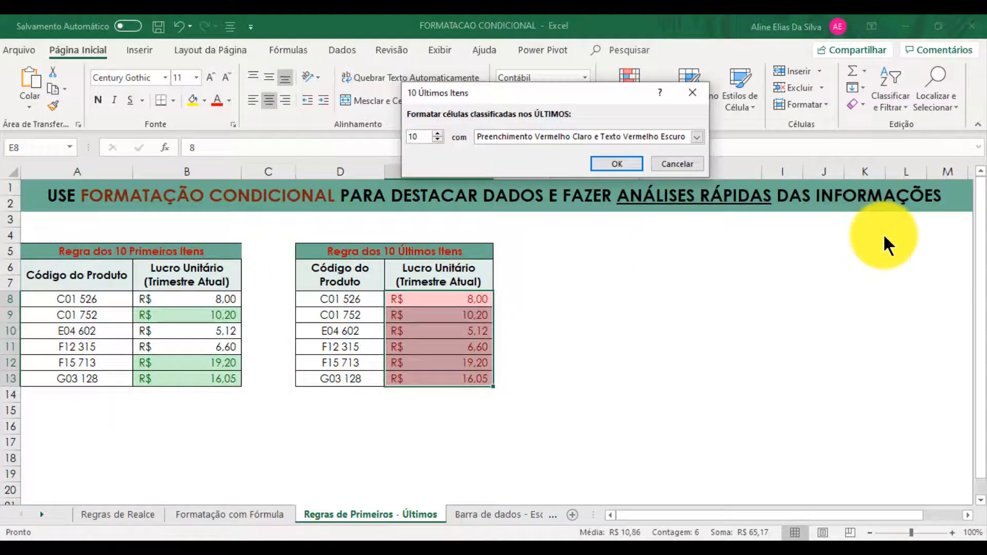
drag(419, 135, 400, 135)
text(3)
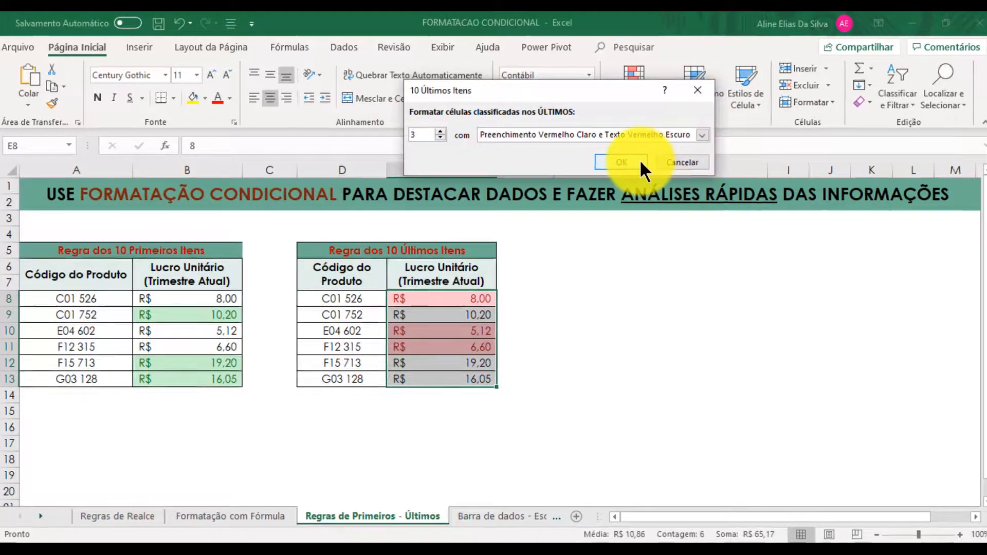
click(635, 163)
click(985, 254)
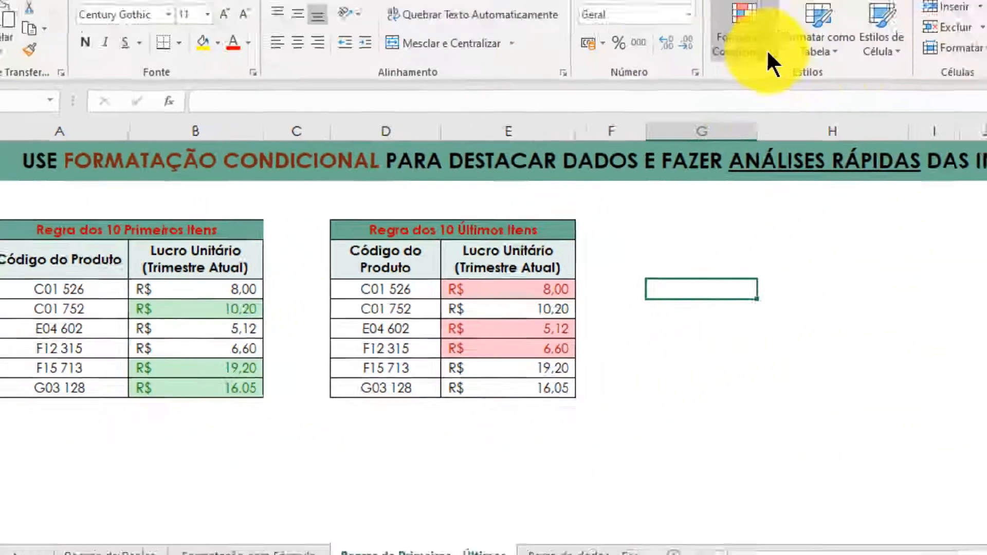
click(650, 103)
mouse_move(682, 163)
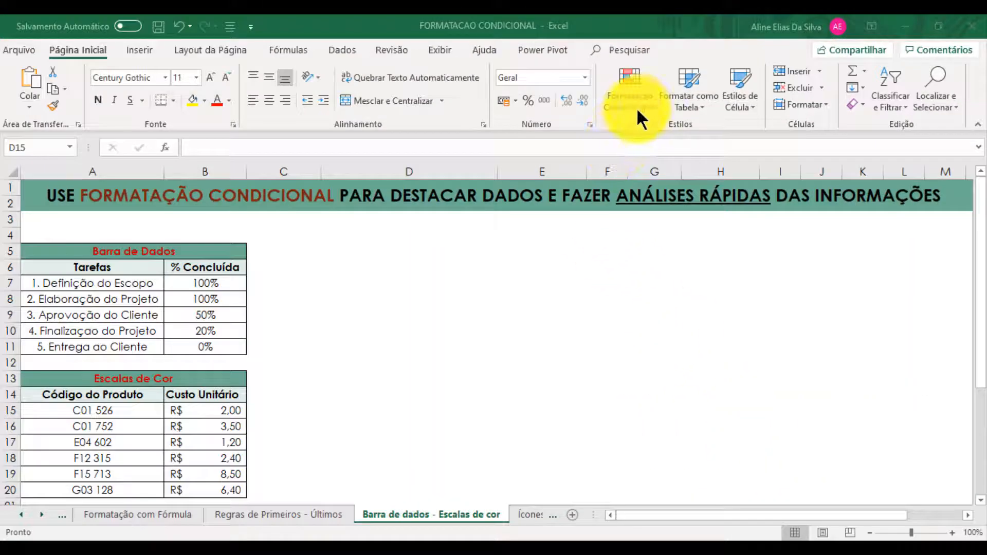
click(646, 104)
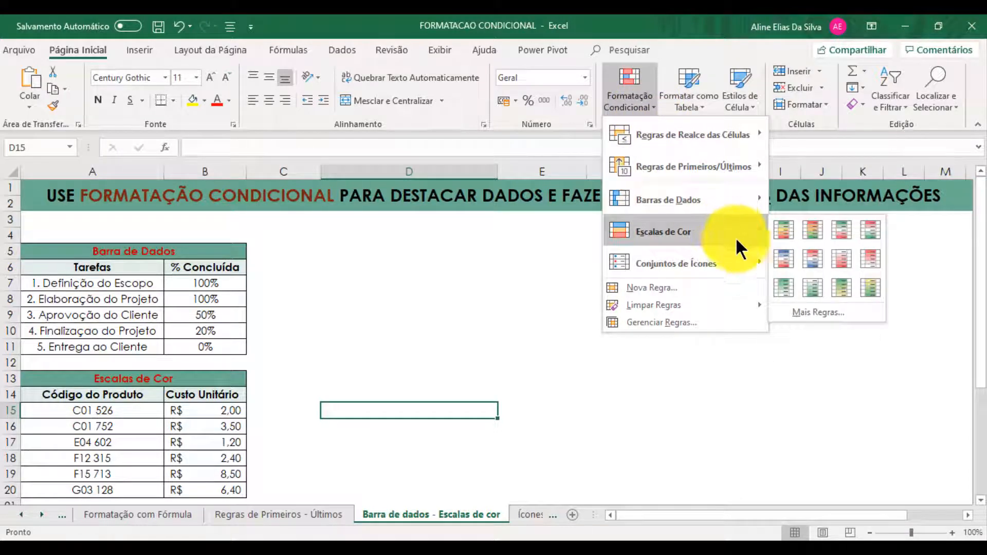
mouse_move(751, 273)
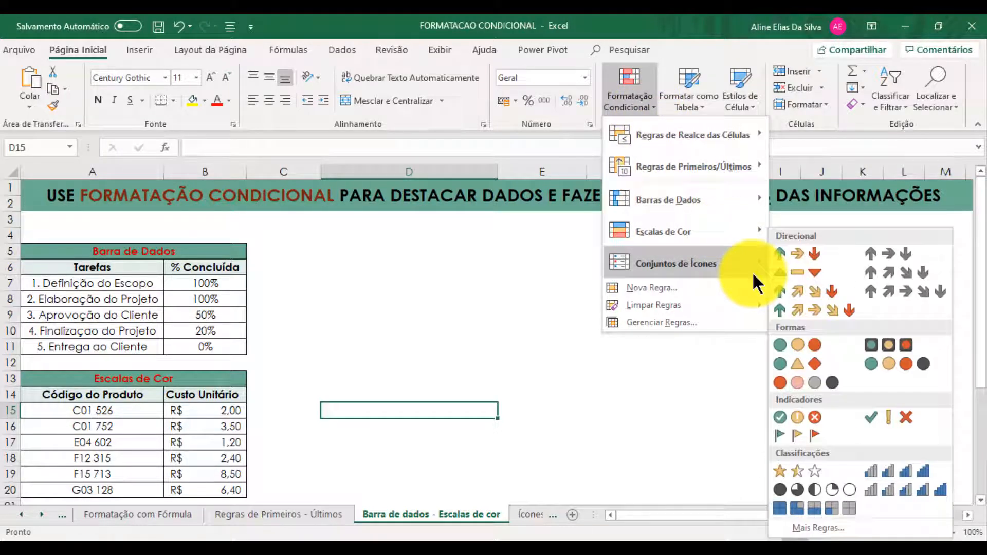
mouse_move(747, 244)
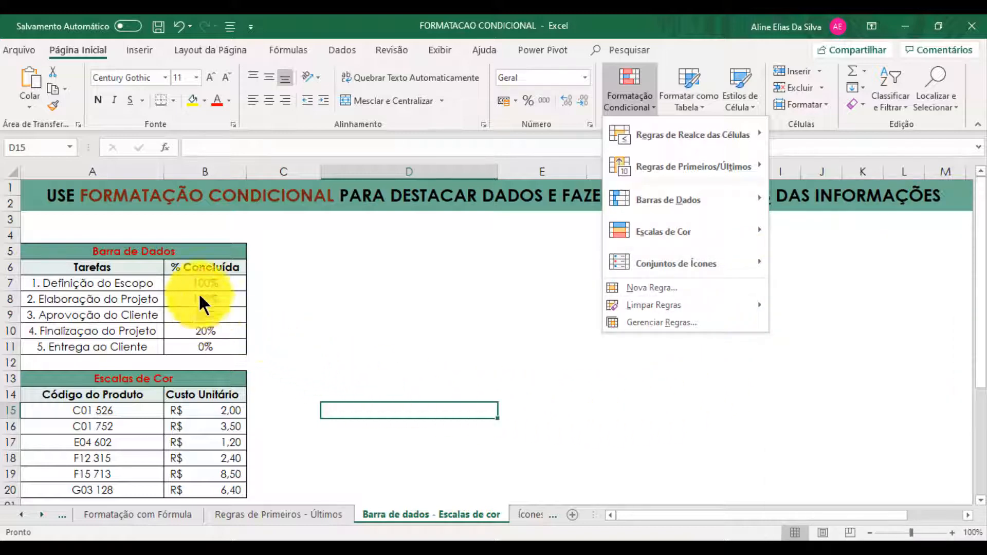
click(152, 282)
drag(150, 283, 146, 346)
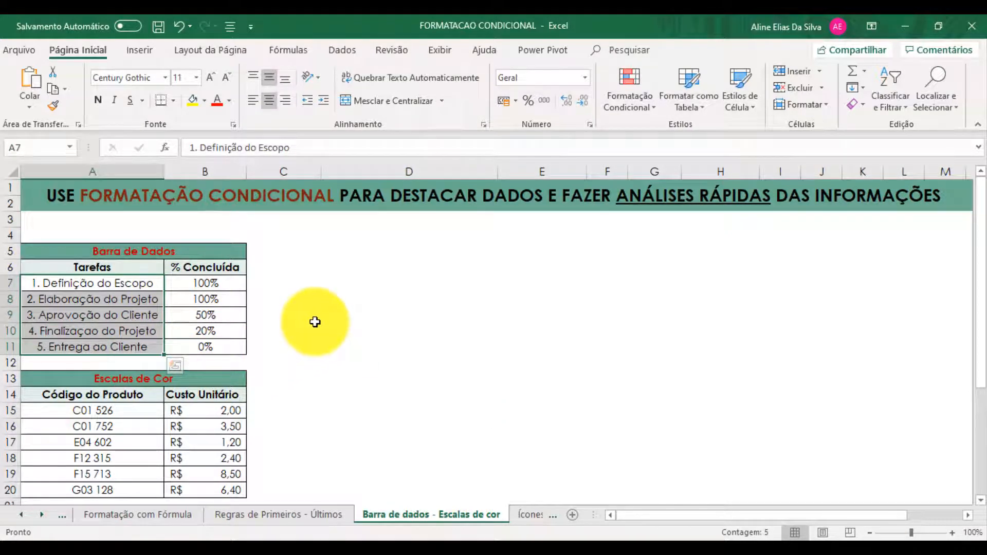
drag(238, 284, 231, 348)
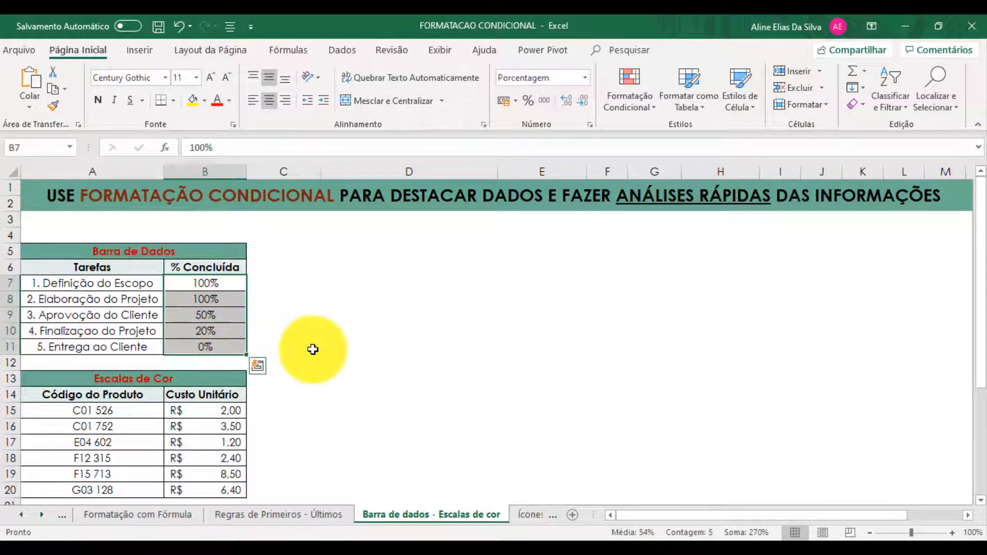
click(386, 332)
Apply blue gradient-fill data bars to the % Concluída values in B7:B11.
click(234, 286)
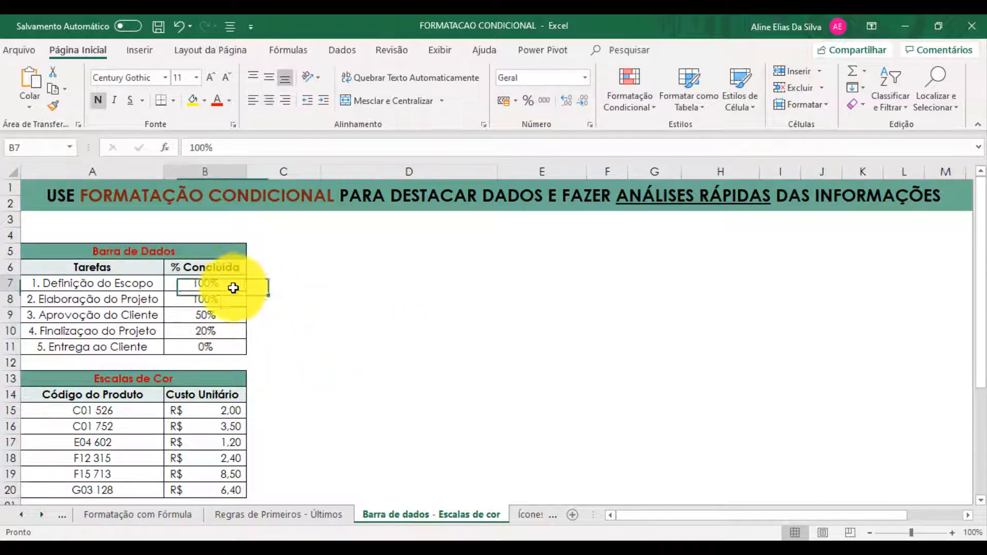
drag(233, 285, 223, 344)
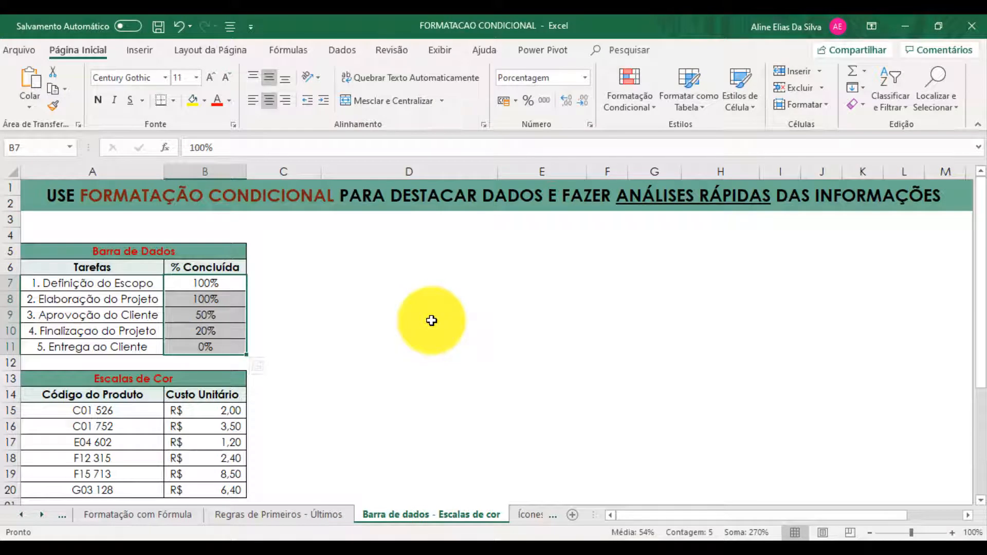
click(650, 109)
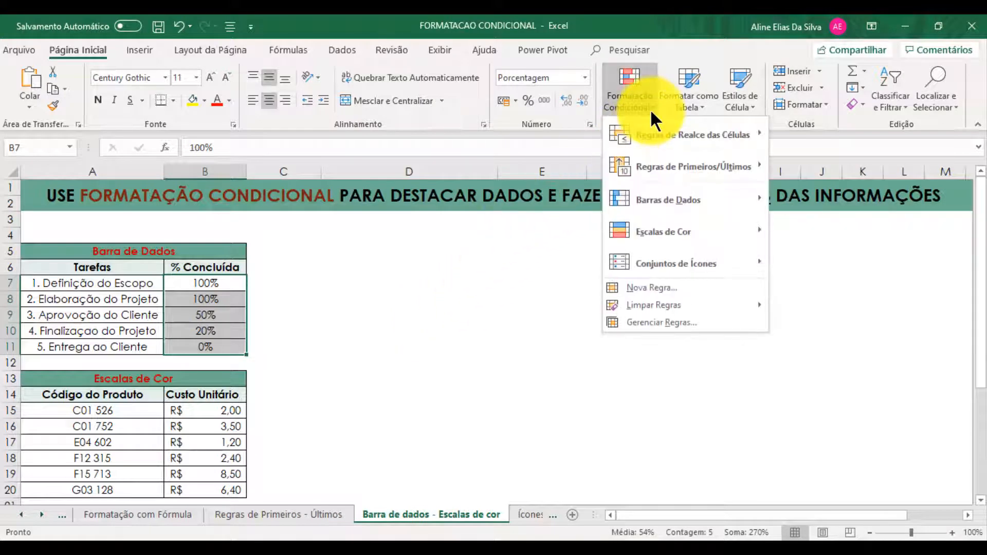
mouse_move(698, 201)
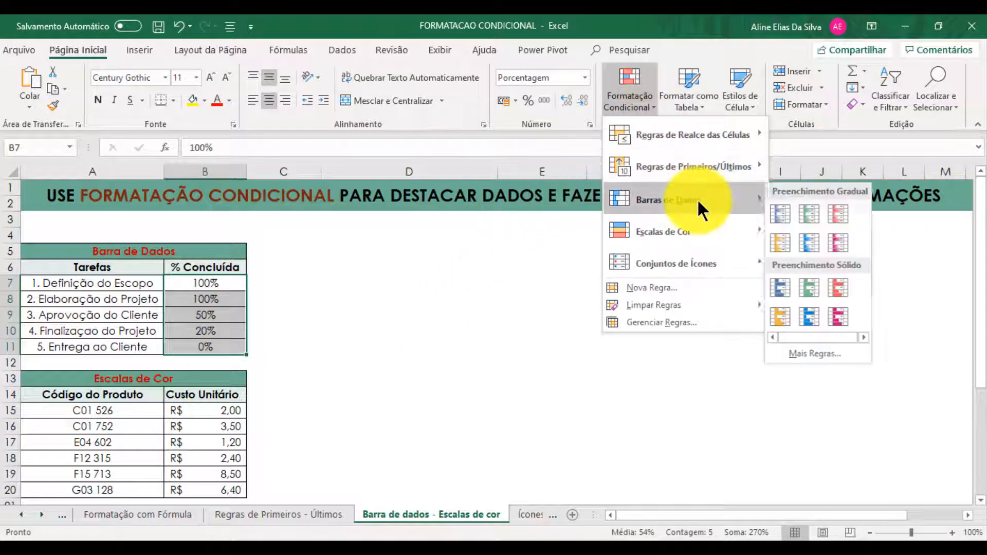
click(785, 212)
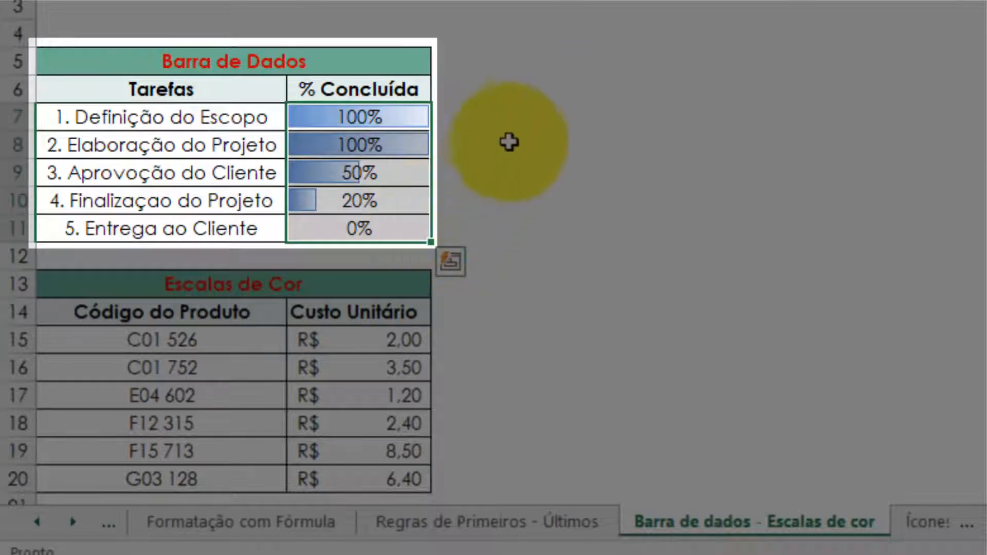
click(521, 126)
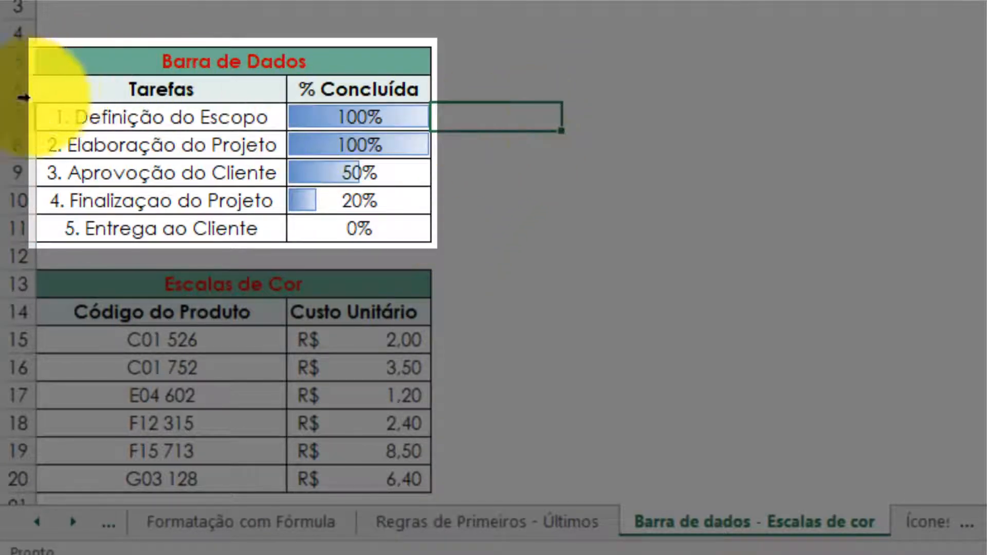
click(10, 119)
click(506, 77)
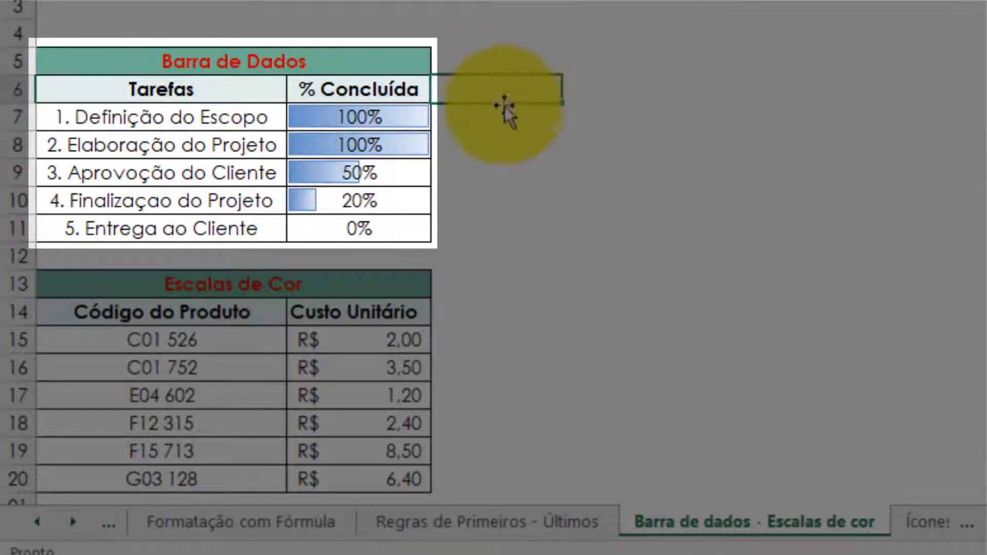
click(504, 120)
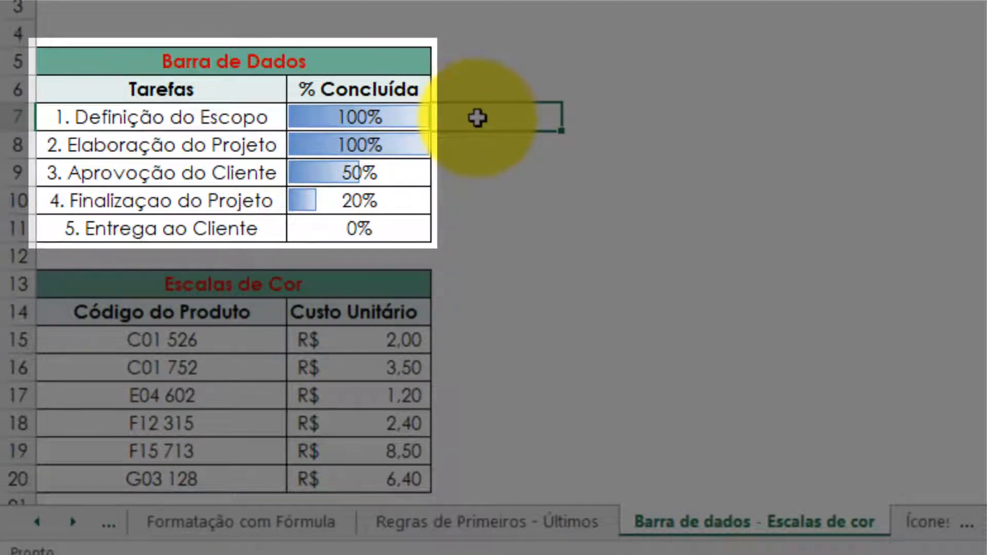
click(470, 177)
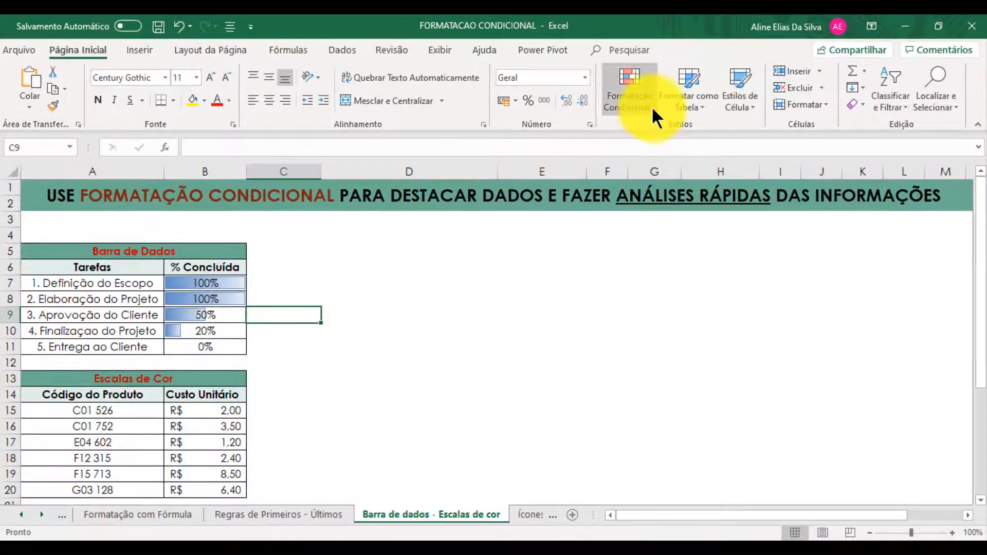
click(651, 109)
mouse_move(710, 233)
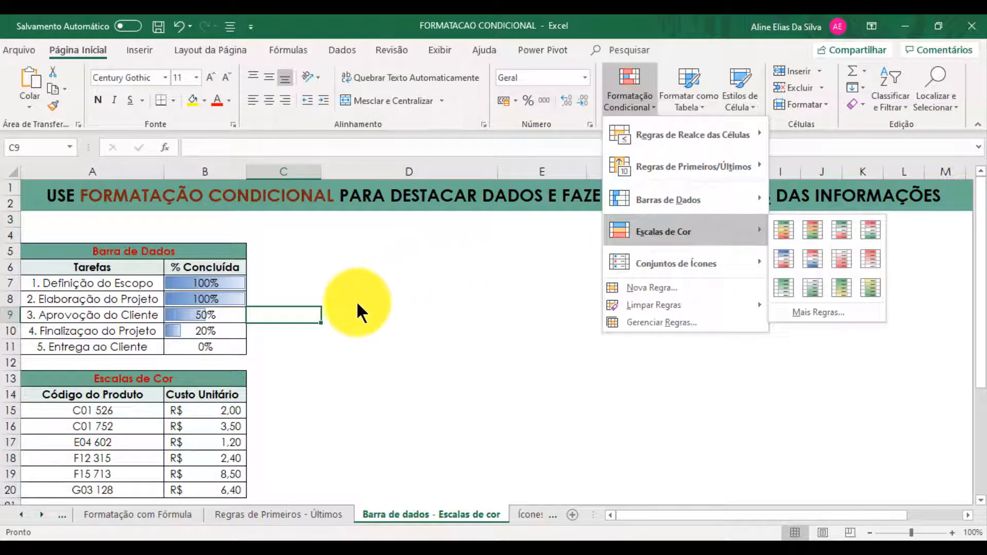
click(323, 381)
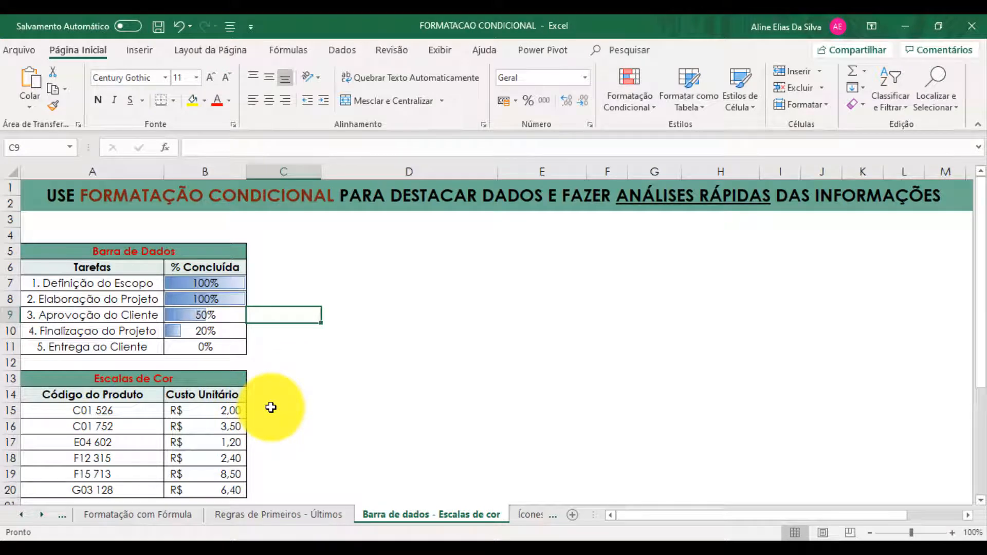
Apply a three-color scale to the unit costs in B15:B20, with red for the highest and green for the lowest.
drag(238, 410, 231, 490)
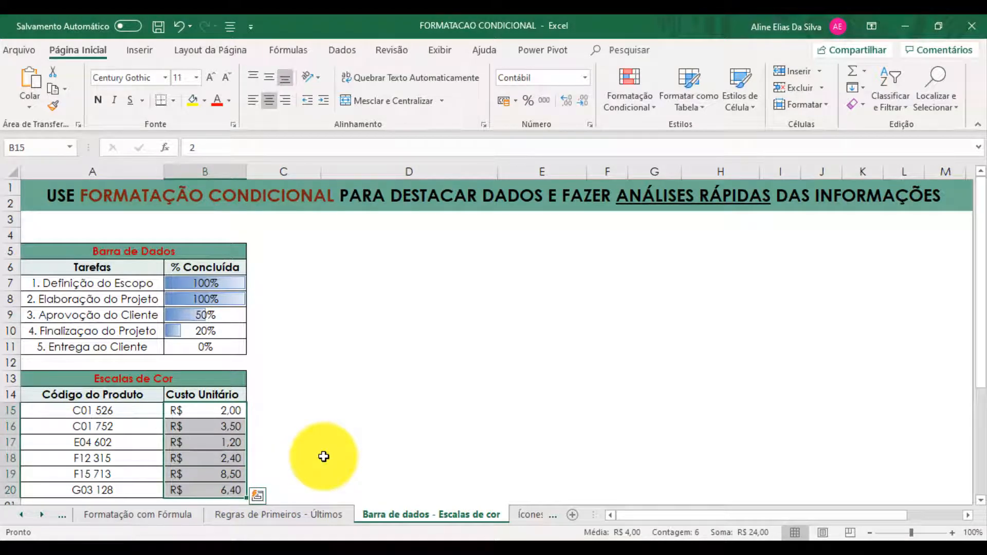
click(649, 105)
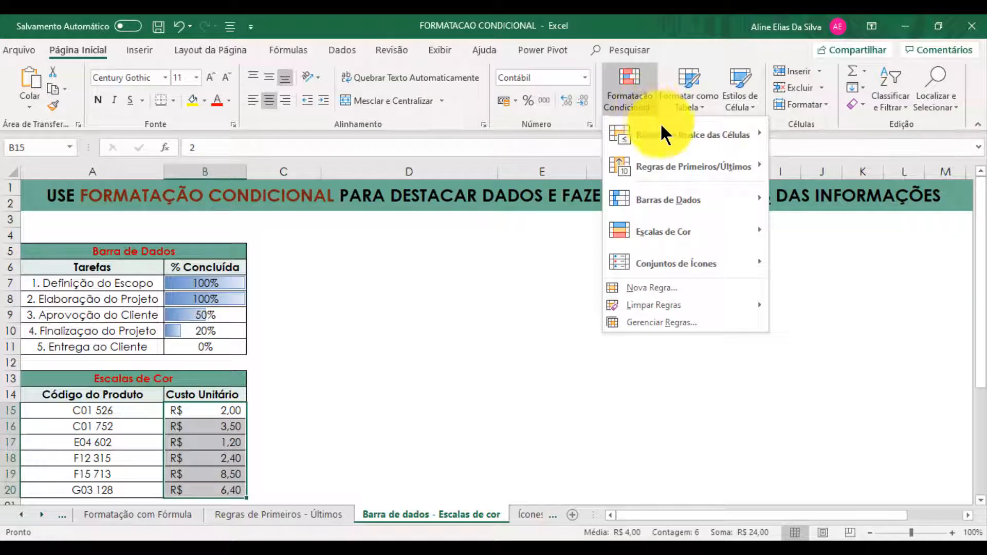
mouse_move(736, 230)
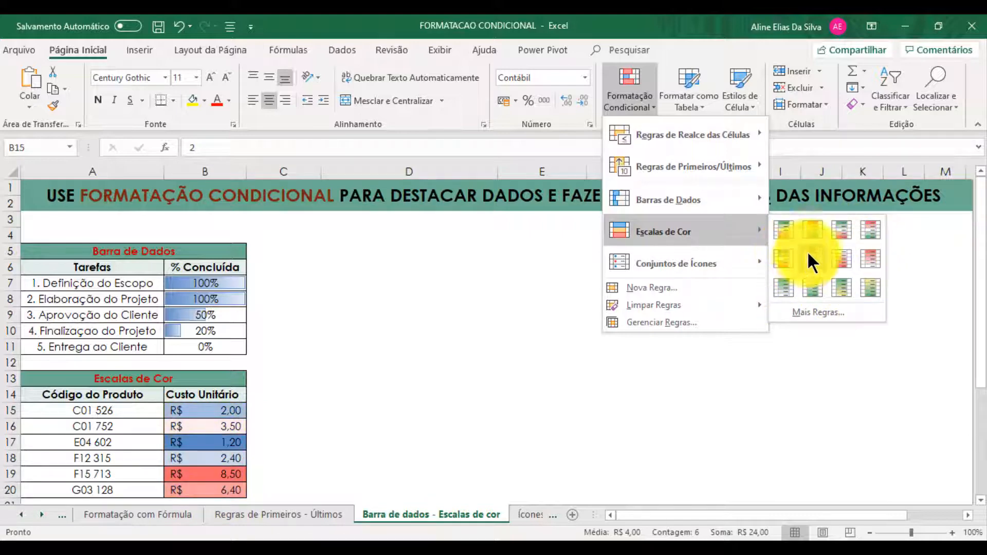
click(811, 228)
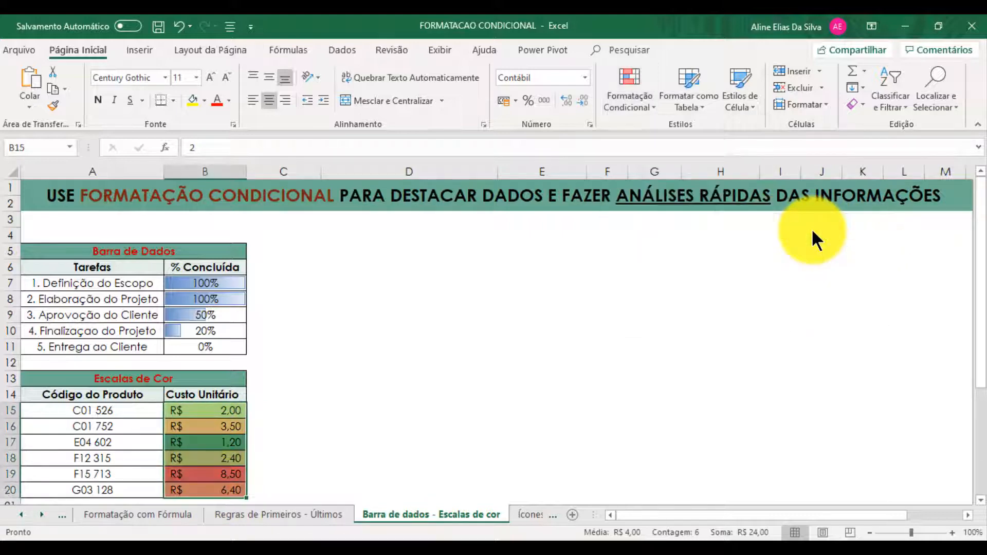
click(299, 421)
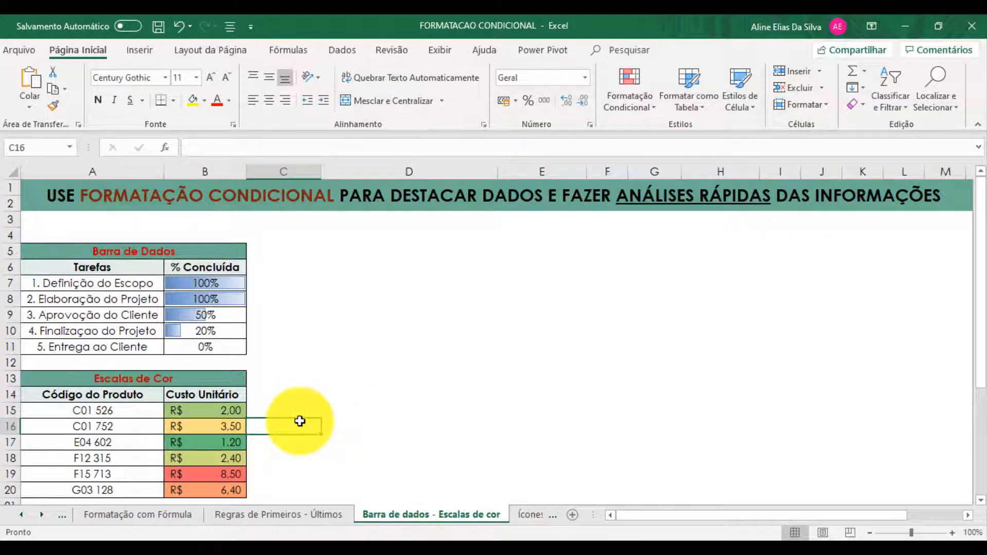
Sort the Escalas de Cor table by Custo Unitário from largest to smallest, expanding the selection to include the product codes.
drag(235, 412, 222, 490)
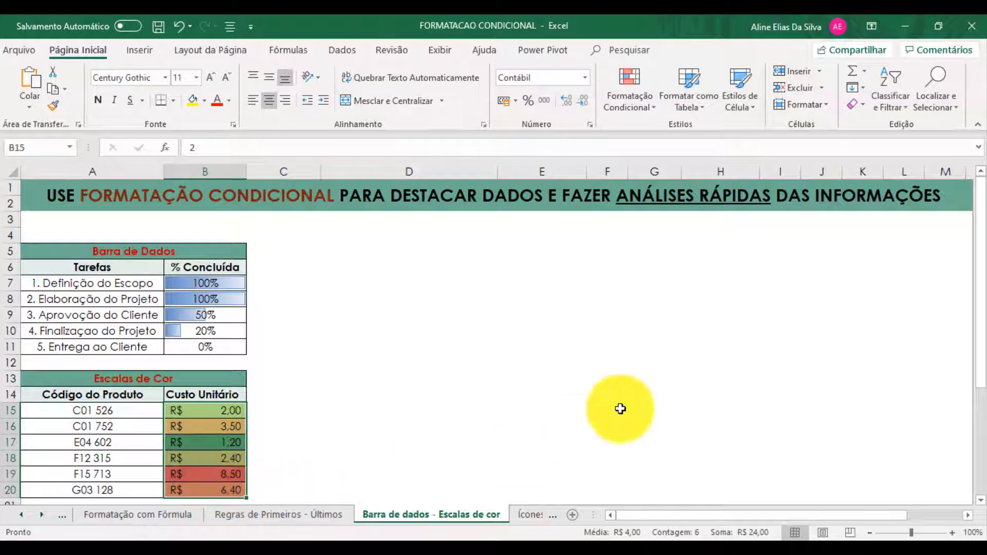
click(904, 107)
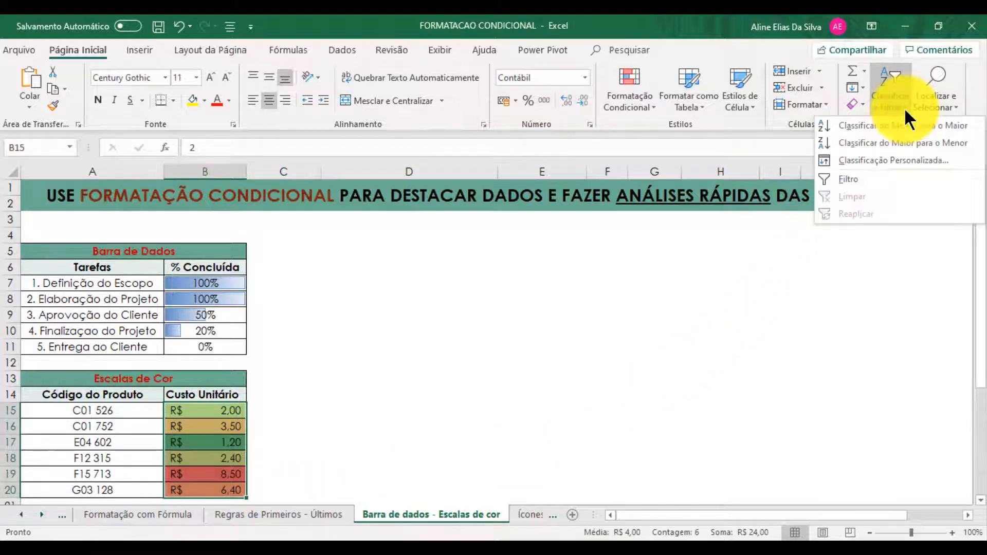
click(972, 147)
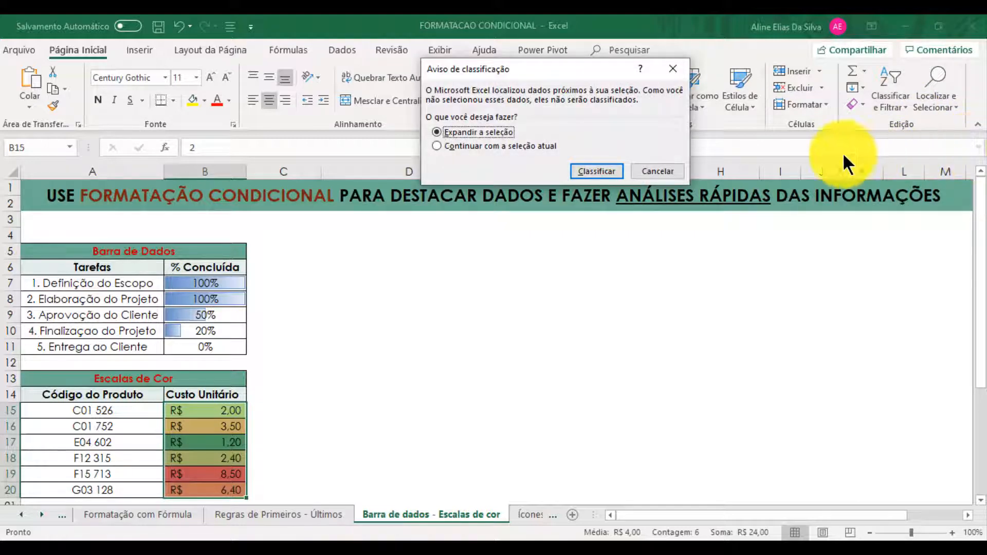
click(599, 172)
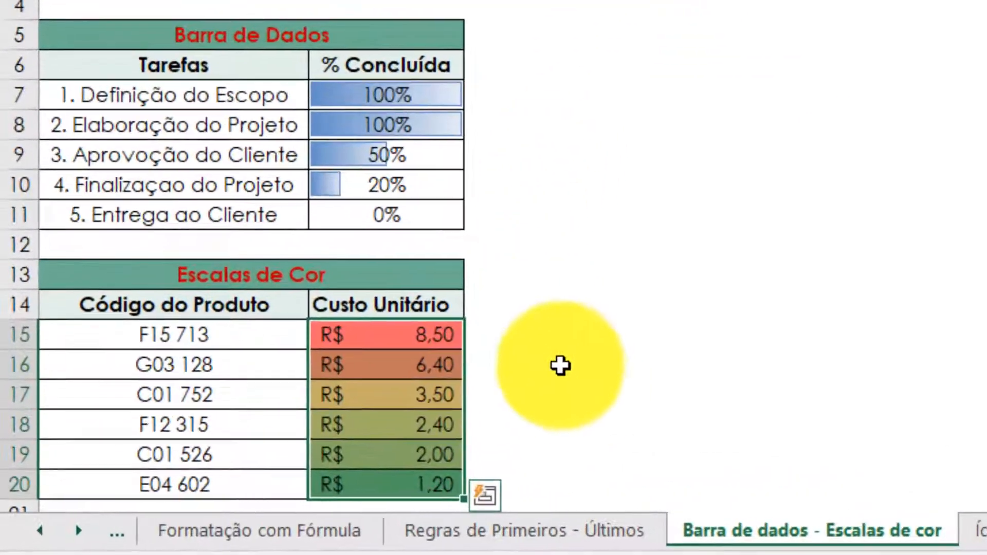
click(582, 393)
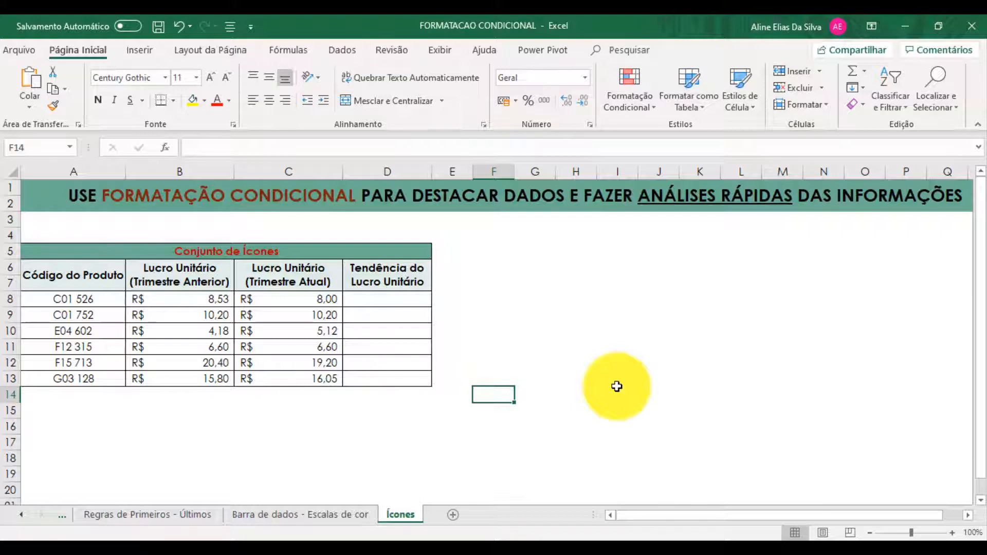
click(646, 109)
mouse_move(726, 258)
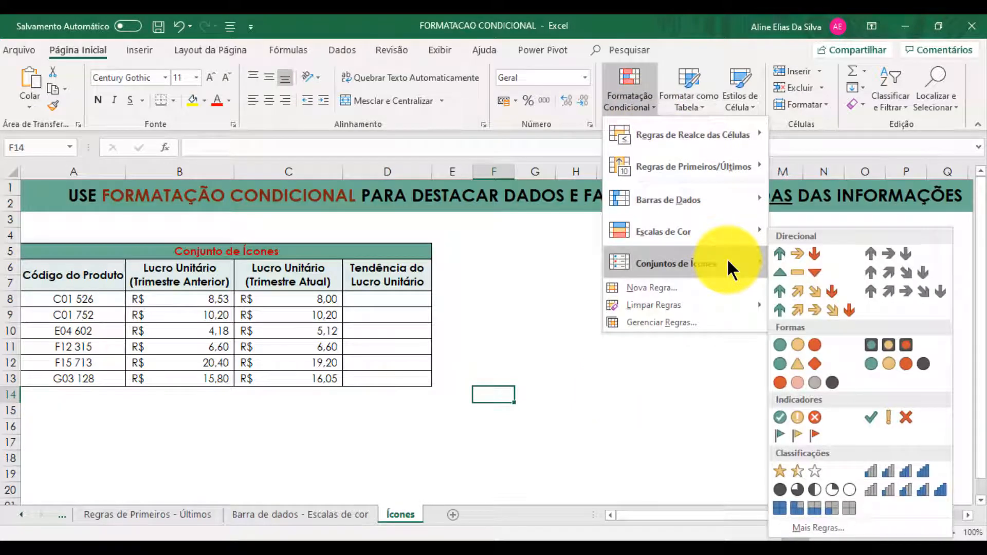
click(473, 337)
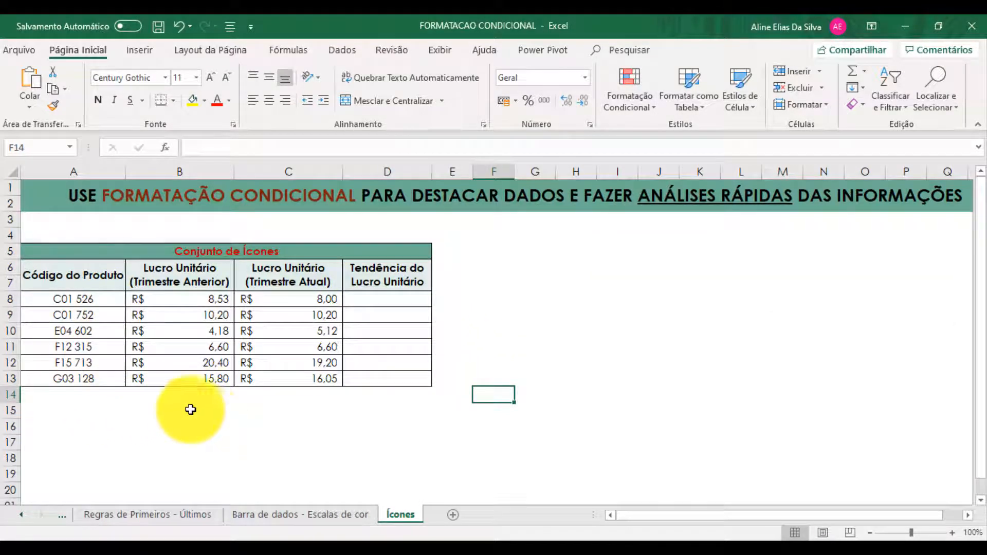
Examine the product codes and compare the previous and current quarter unit profits row by row in the Conjunto de Ícones table.
click(103, 300)
drag(103, 300, 97, 372)
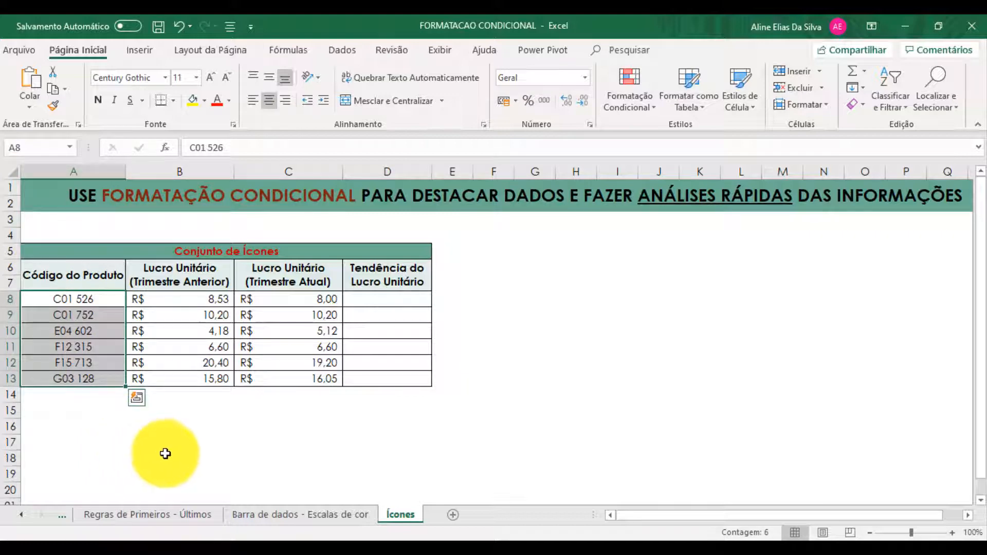
click(296, 175)
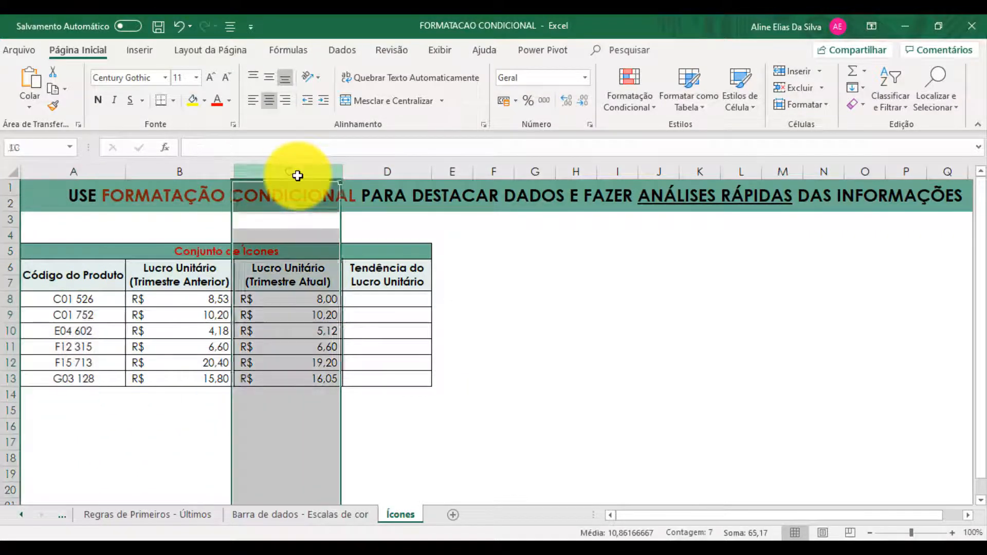
click(210, 171)
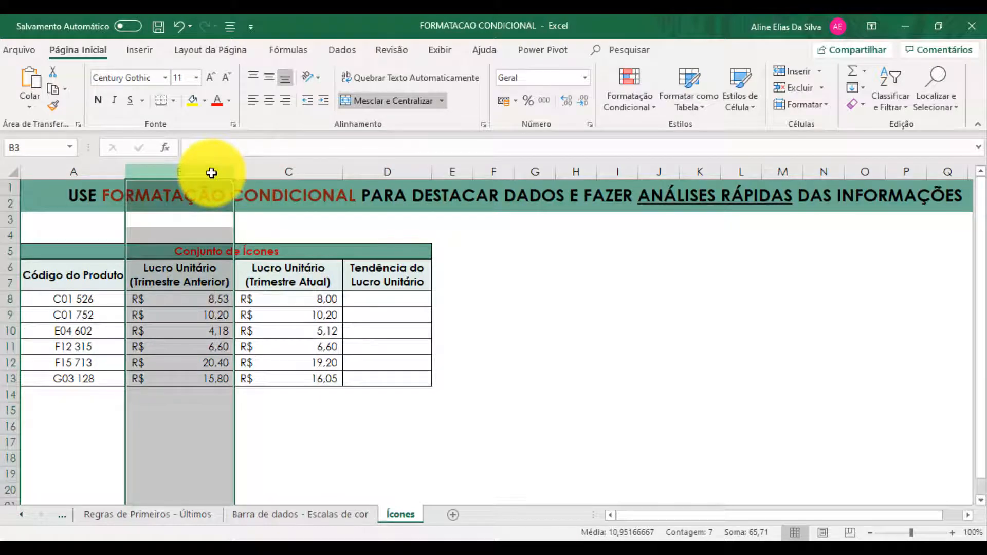
click(13, 298)
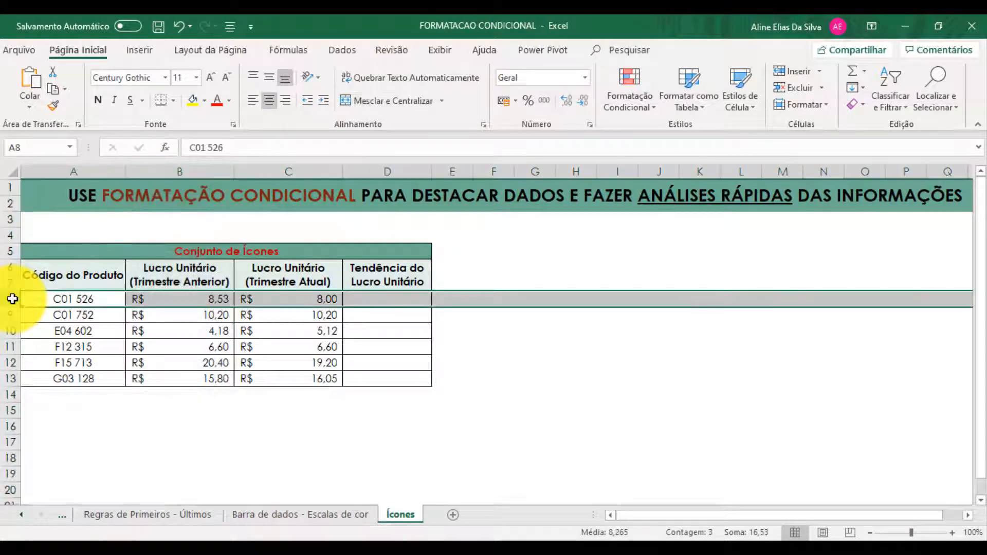
click(9, 314)
click(9, 332)
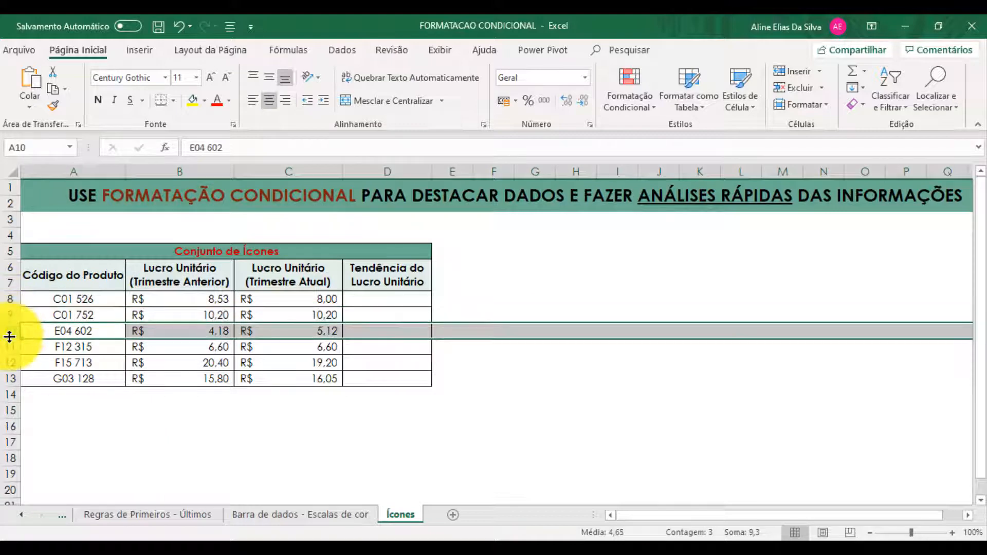
click(8, 346)
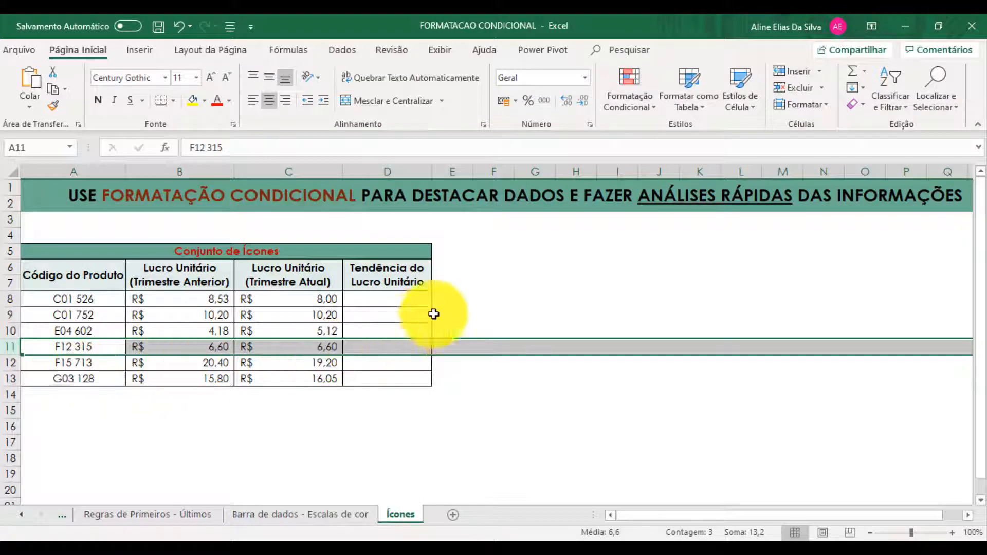
click(481, 287)
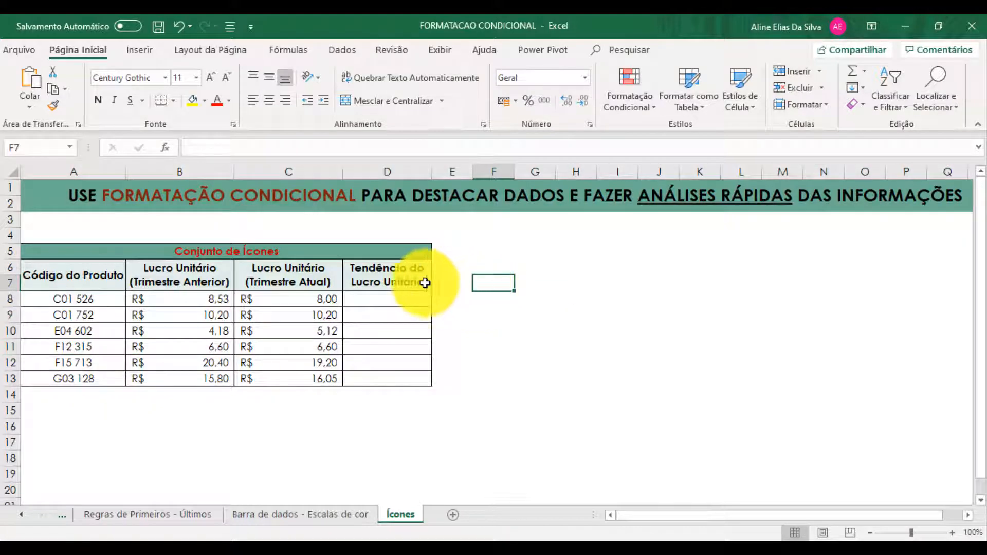
Enter =C8-B8 in D8 as the unit profit trend and fill the formula down to D13.
click(400, 301)
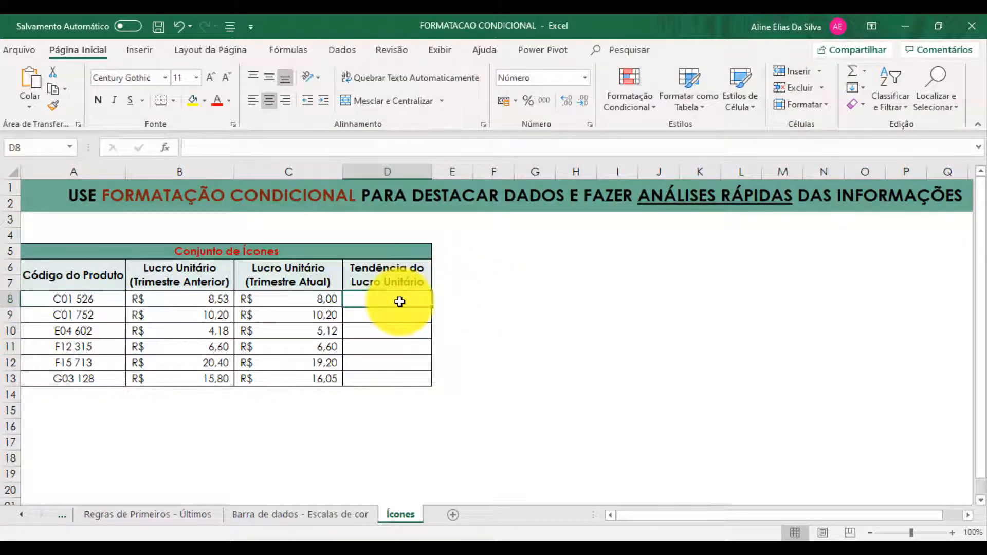
text(=)
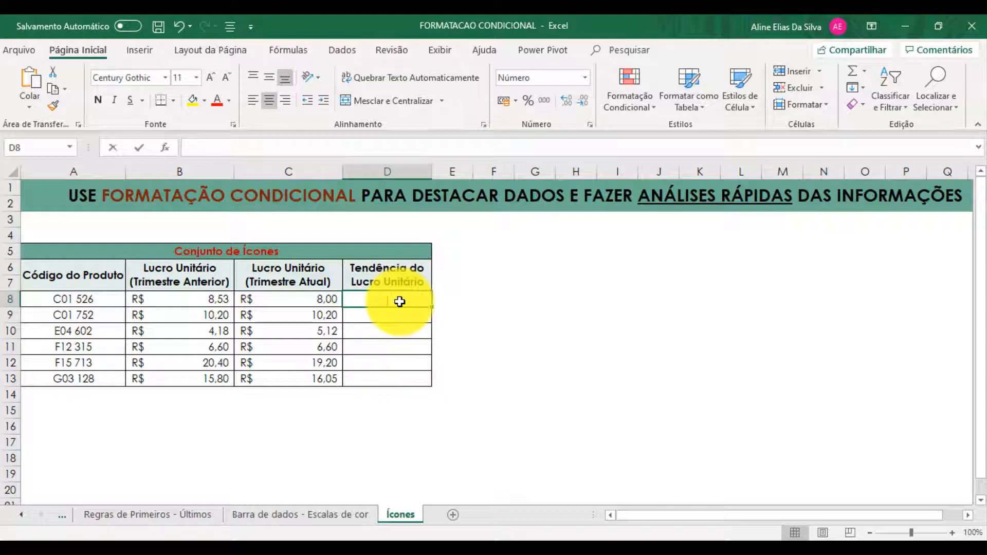
click(315, 299)
text(-)
click(207, 299)
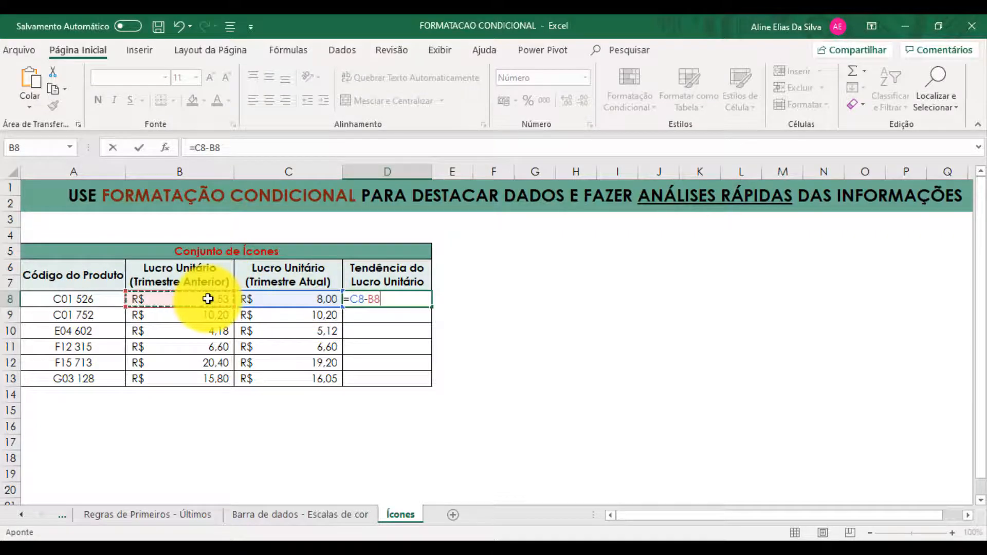
key(Return)
click(419, 299)
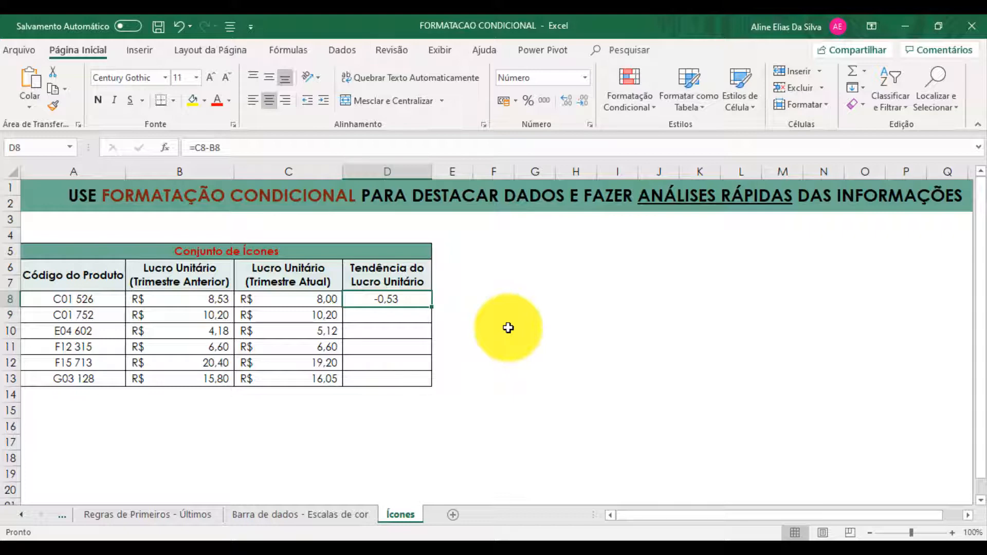
drag(432, 307, 439, 383)
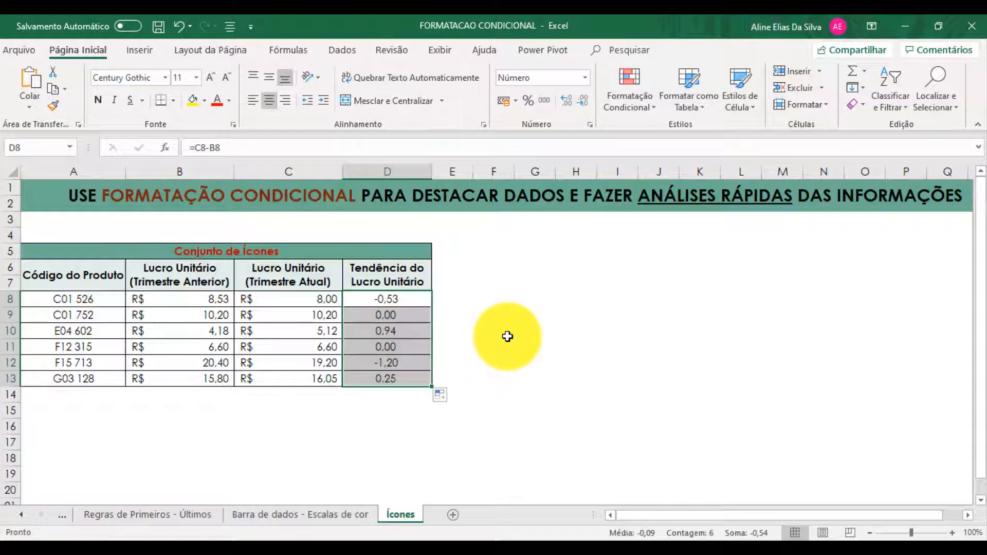
Apply the directional three-triangles icon set (green up, yellow dash, red down) to the unit profit trends in D8:D13.
click(427, 315)
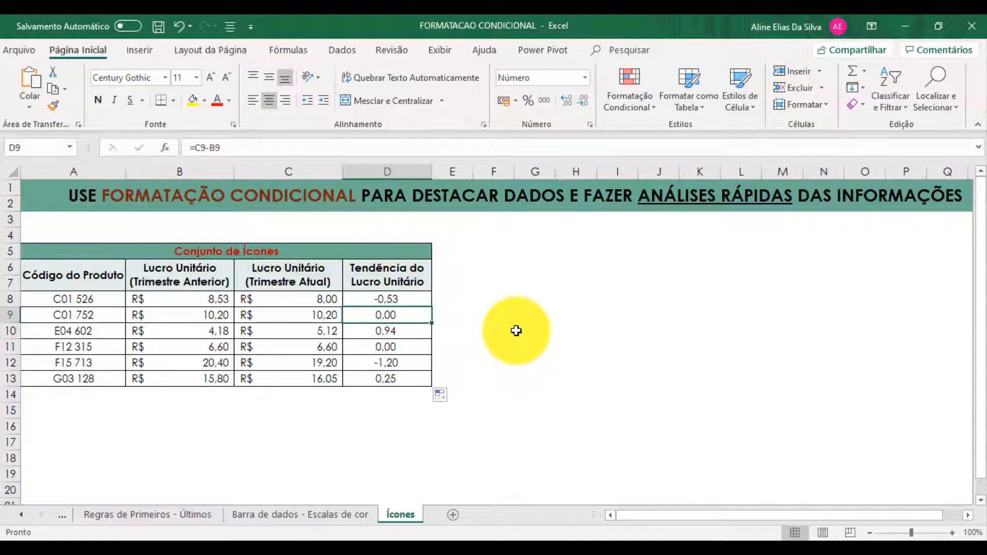
click(422, 332)
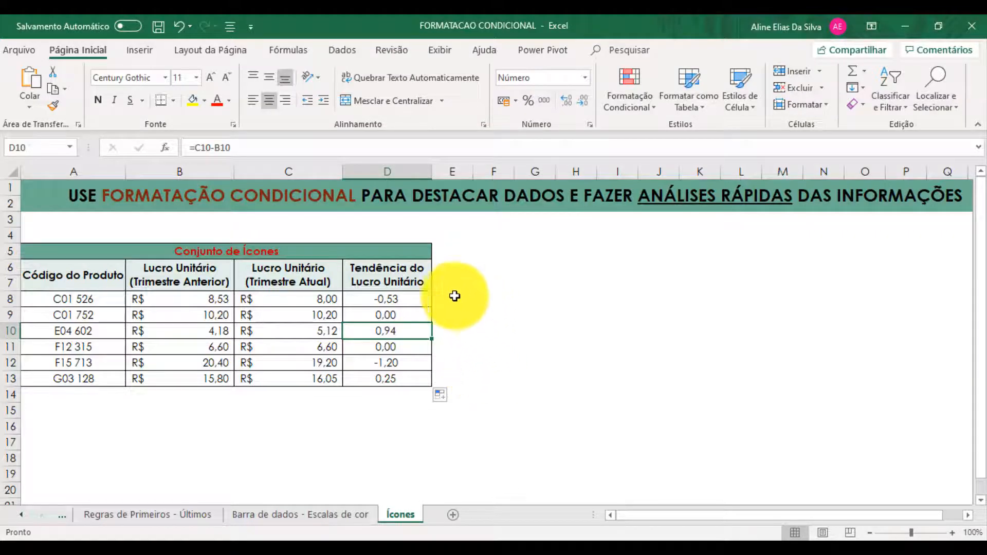
drag(419, 297, 414, 378)
click(645, 106)
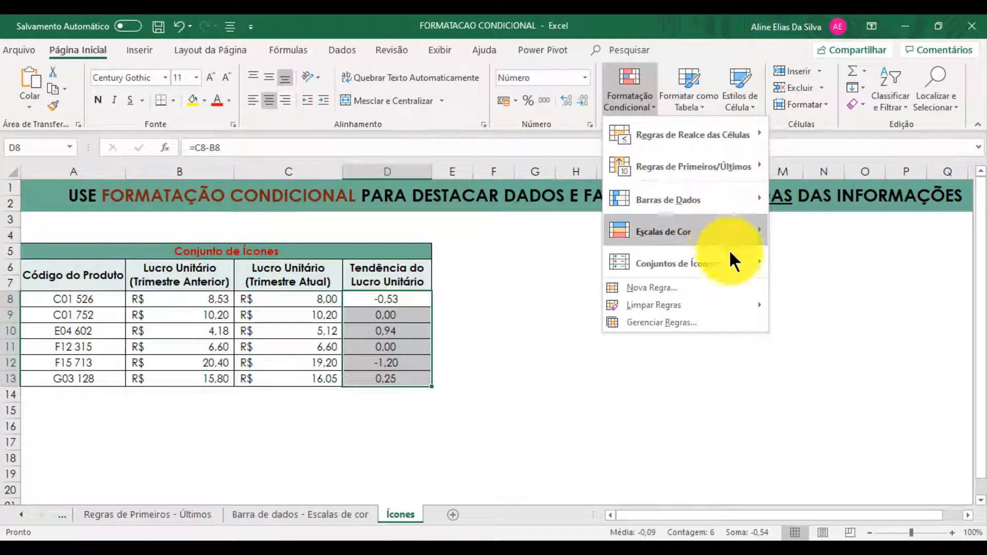
mouse_move(734, 263)
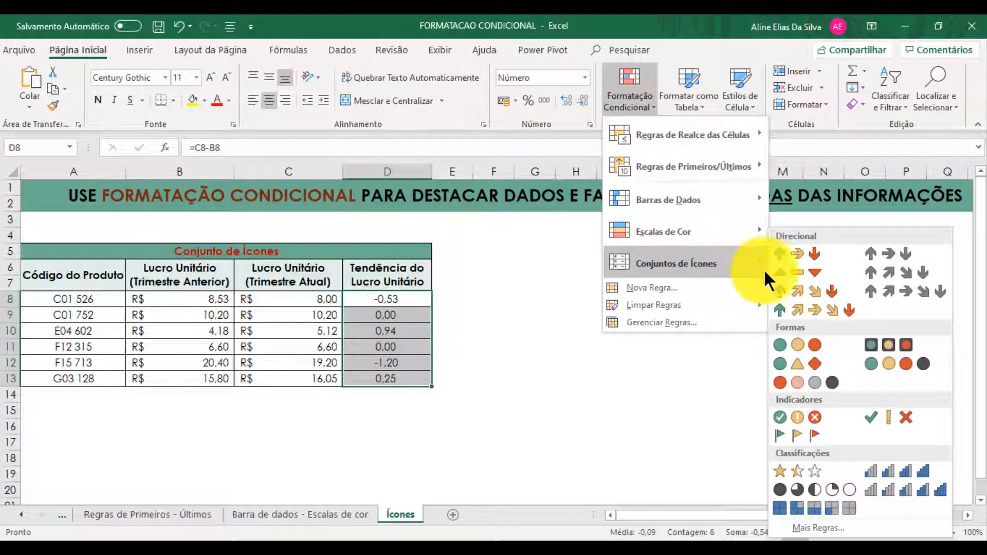
click(848, 273)
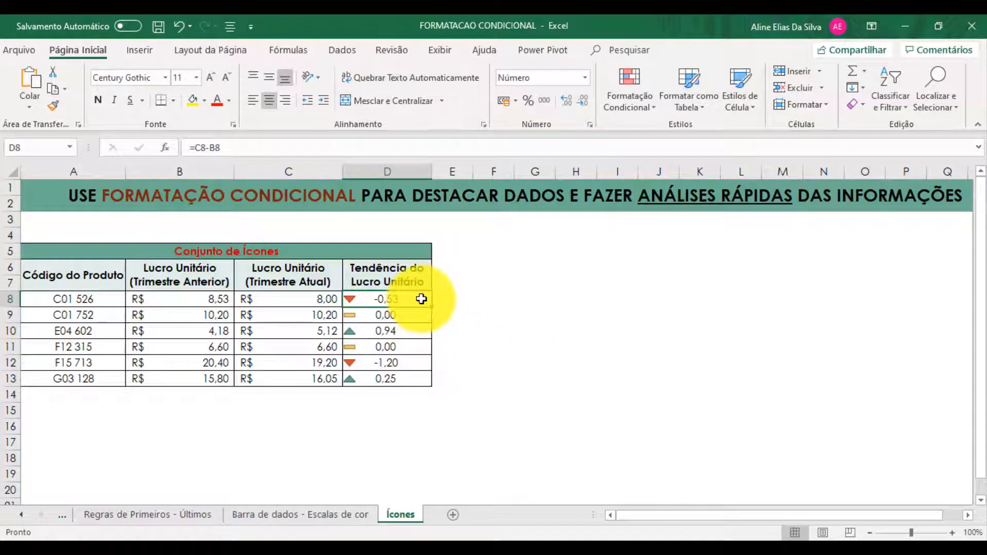
Edit the icon set rule on D8:D13 to show only the icons, hiding the trend numbers.
drag(417, 303, 410, 379)
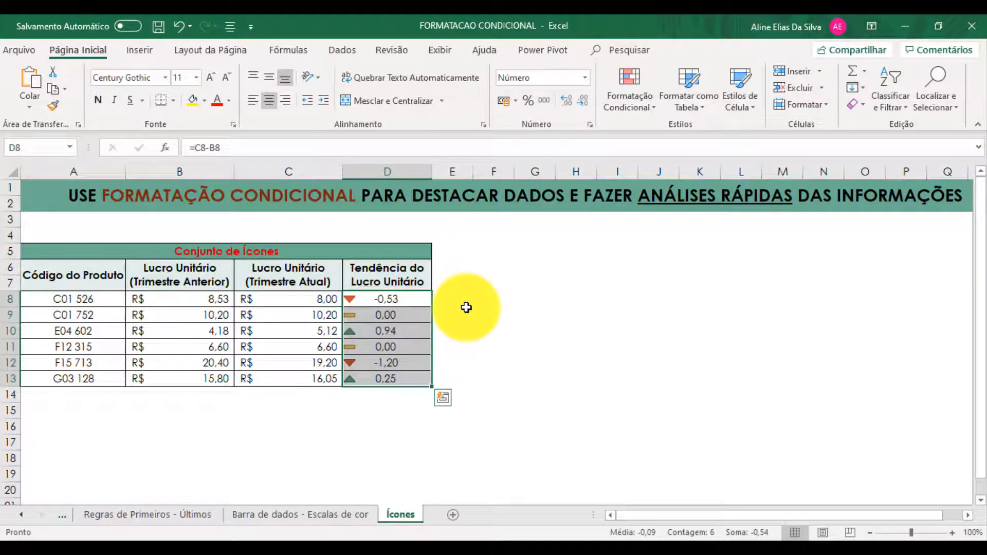
click(649, 101)
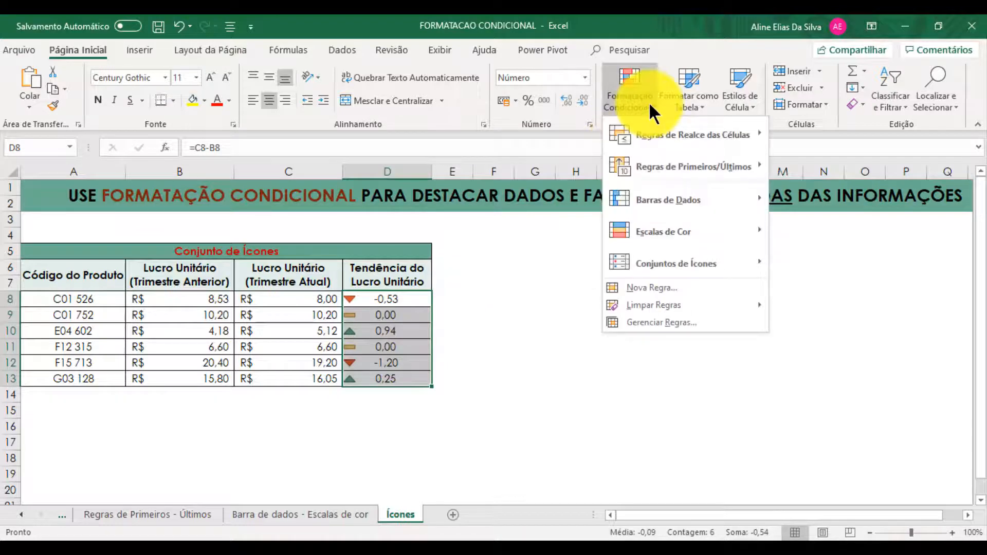
click(750, 322)
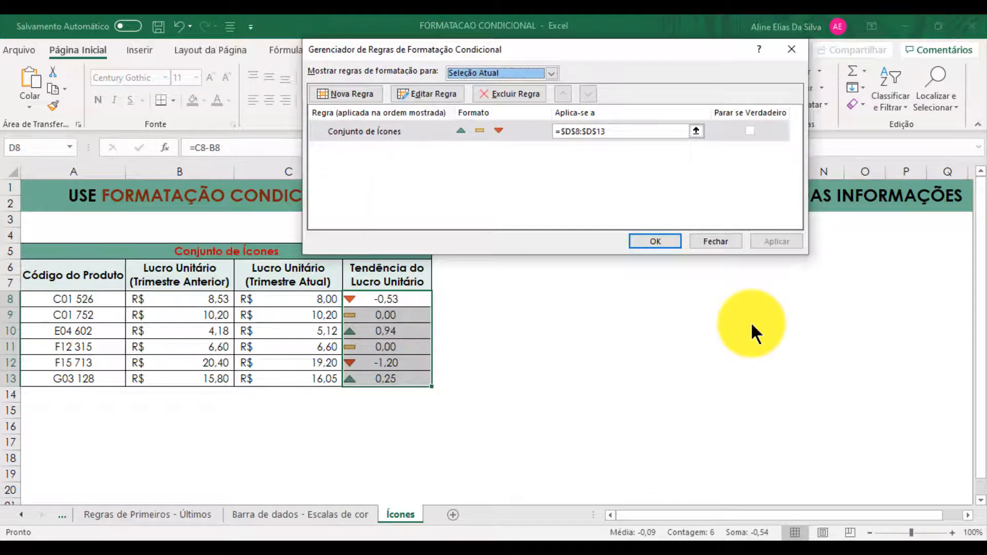
double_click(454, 130)
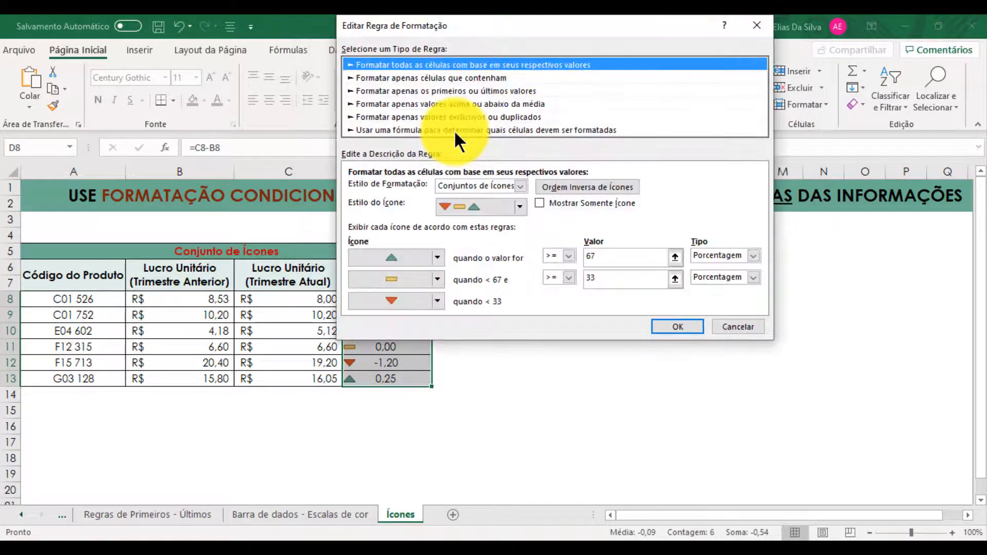
click(537, 203)
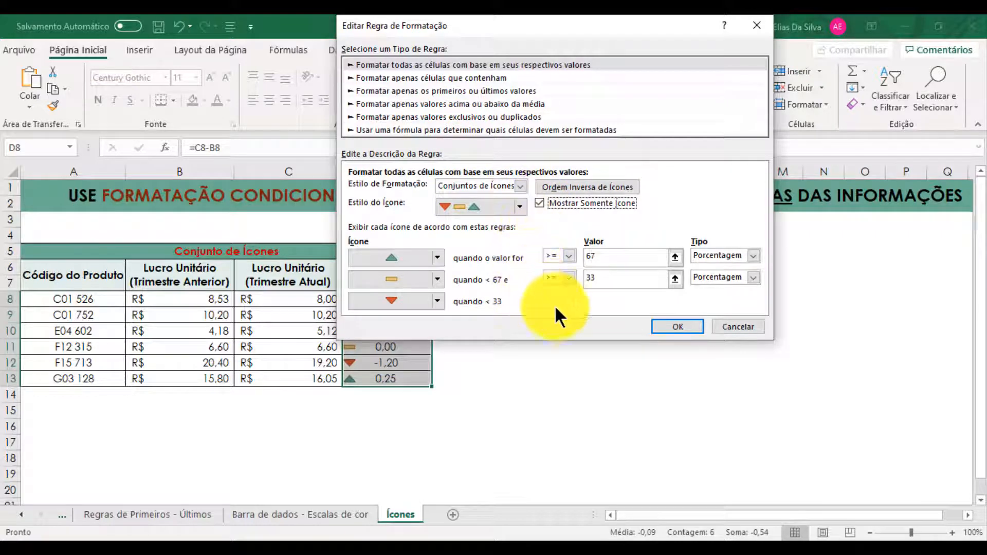
click(671, 326)
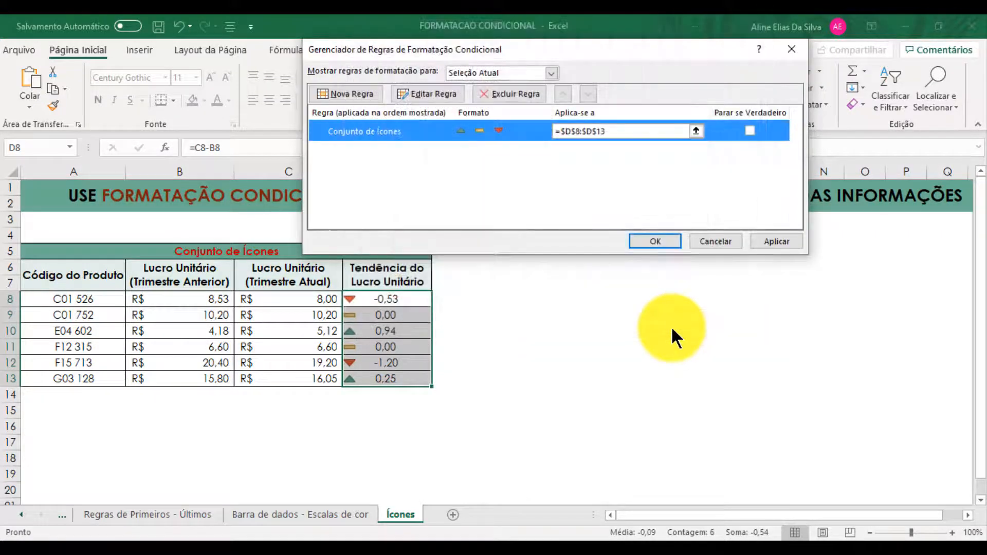
click(671, 236)
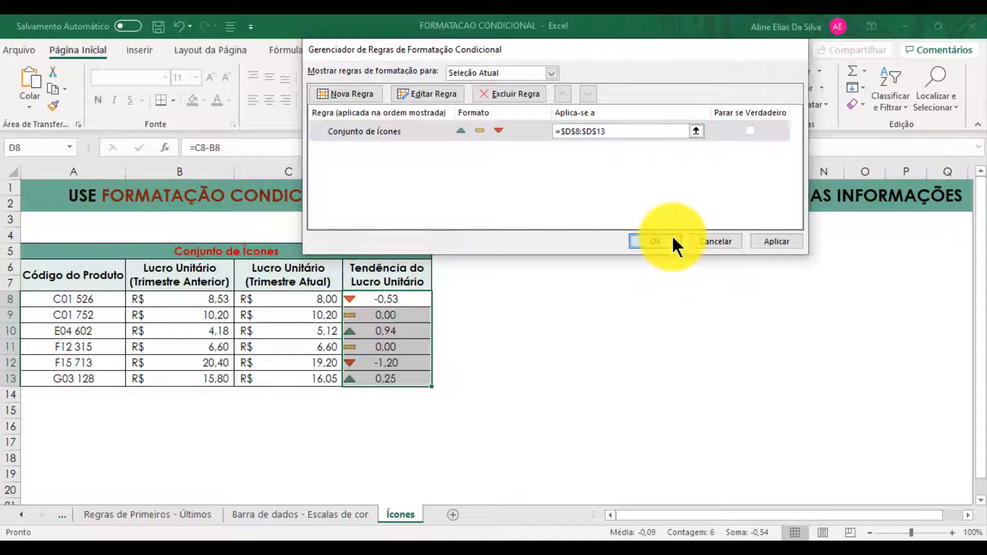